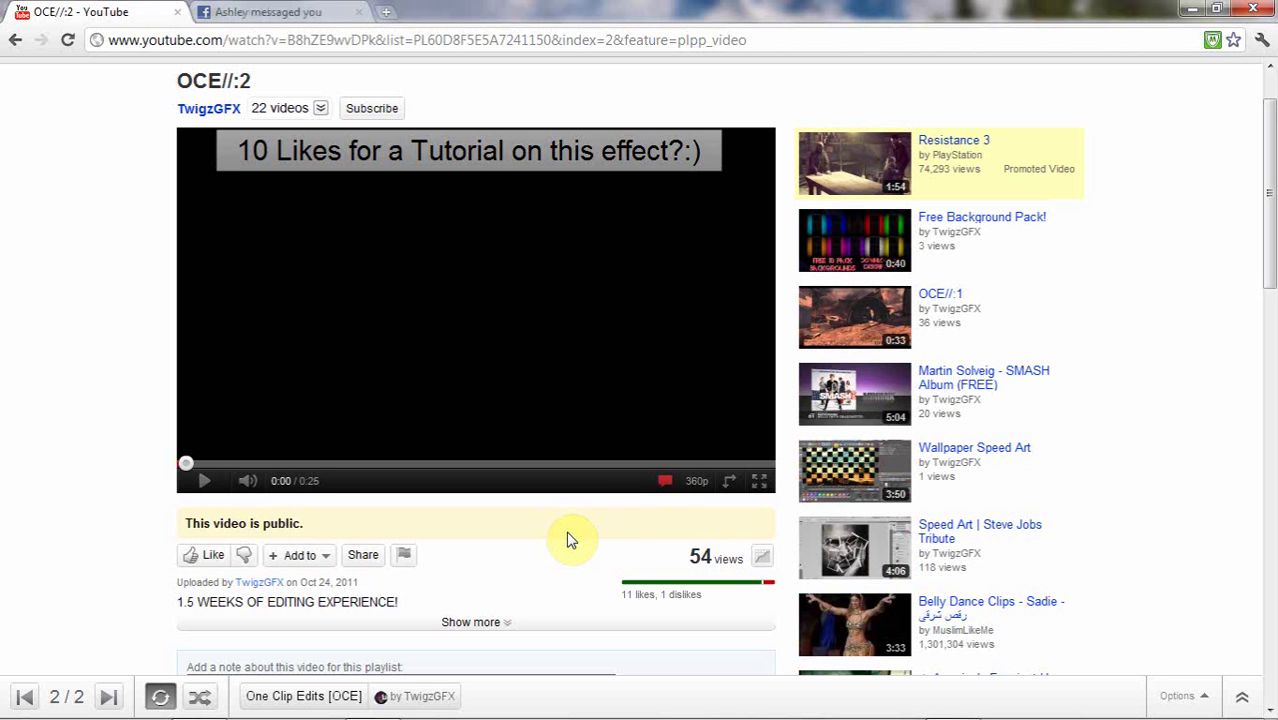
# Step: Play and pause the OCE//:2 glitch video, seek back to 0:01, then minimize the browser
pyautogui.click(206, 481)
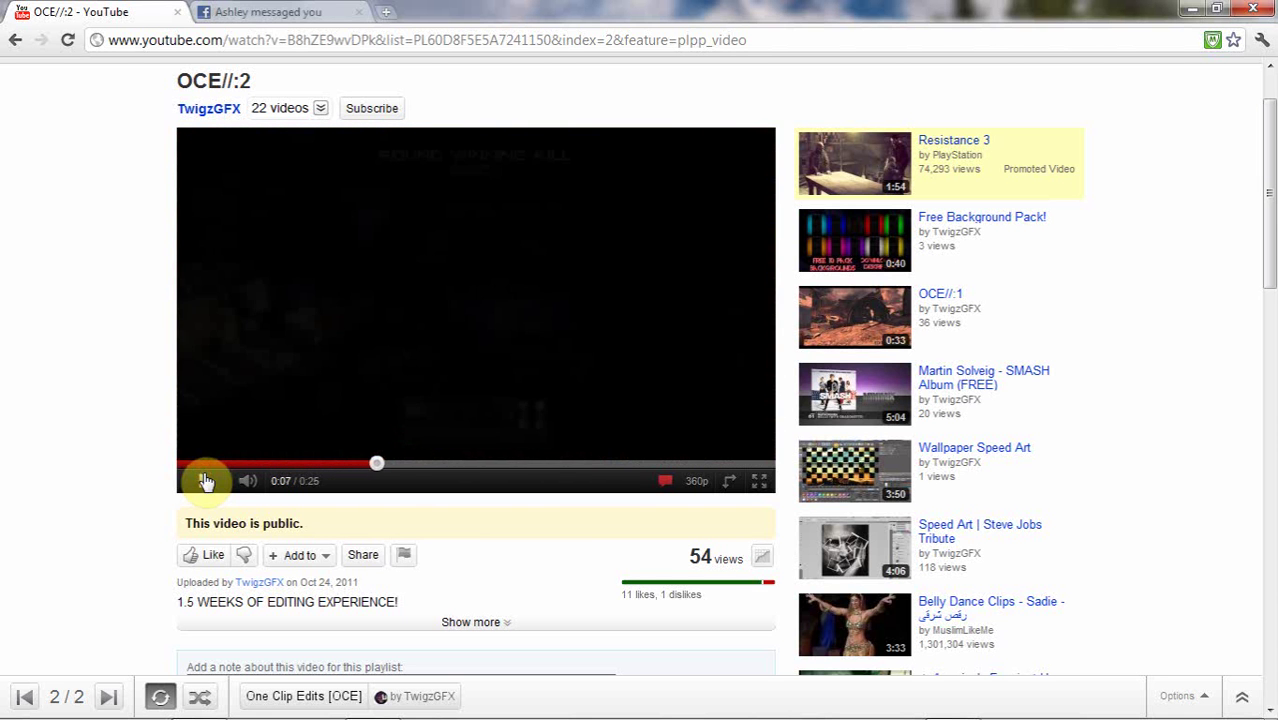
pyautogui.click(205, 480)
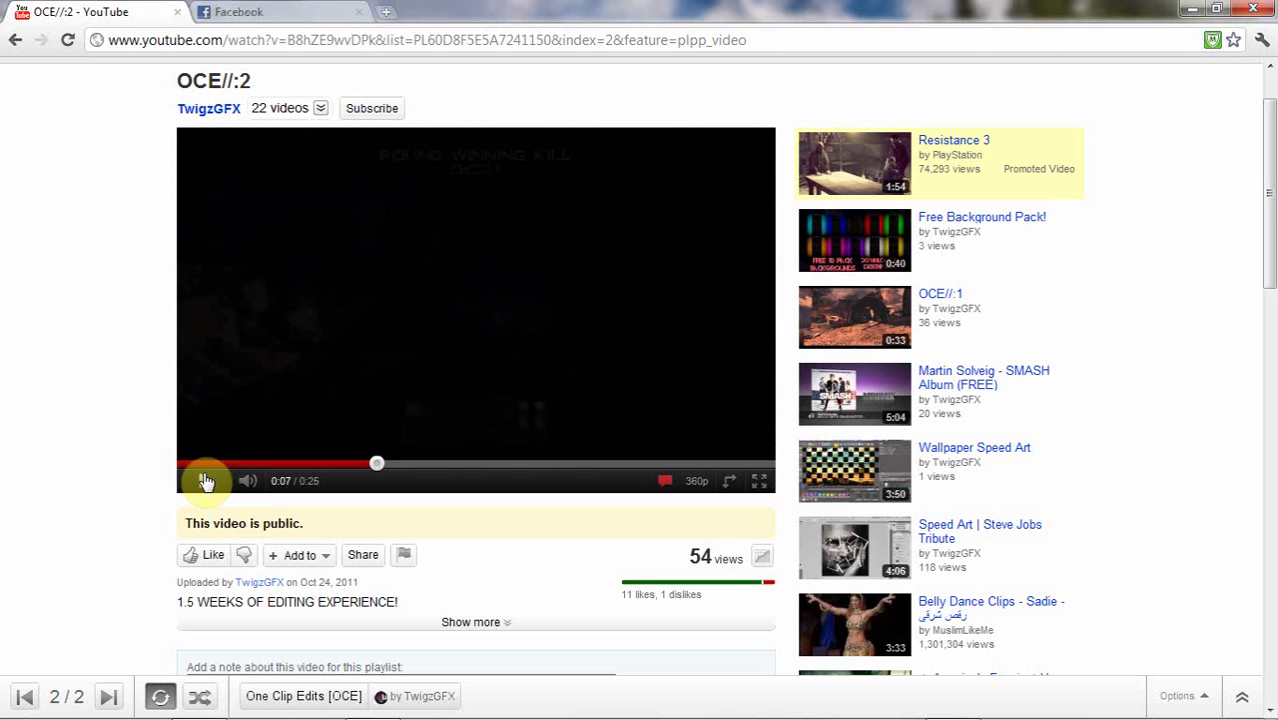
pyautogui.click(258, 462)
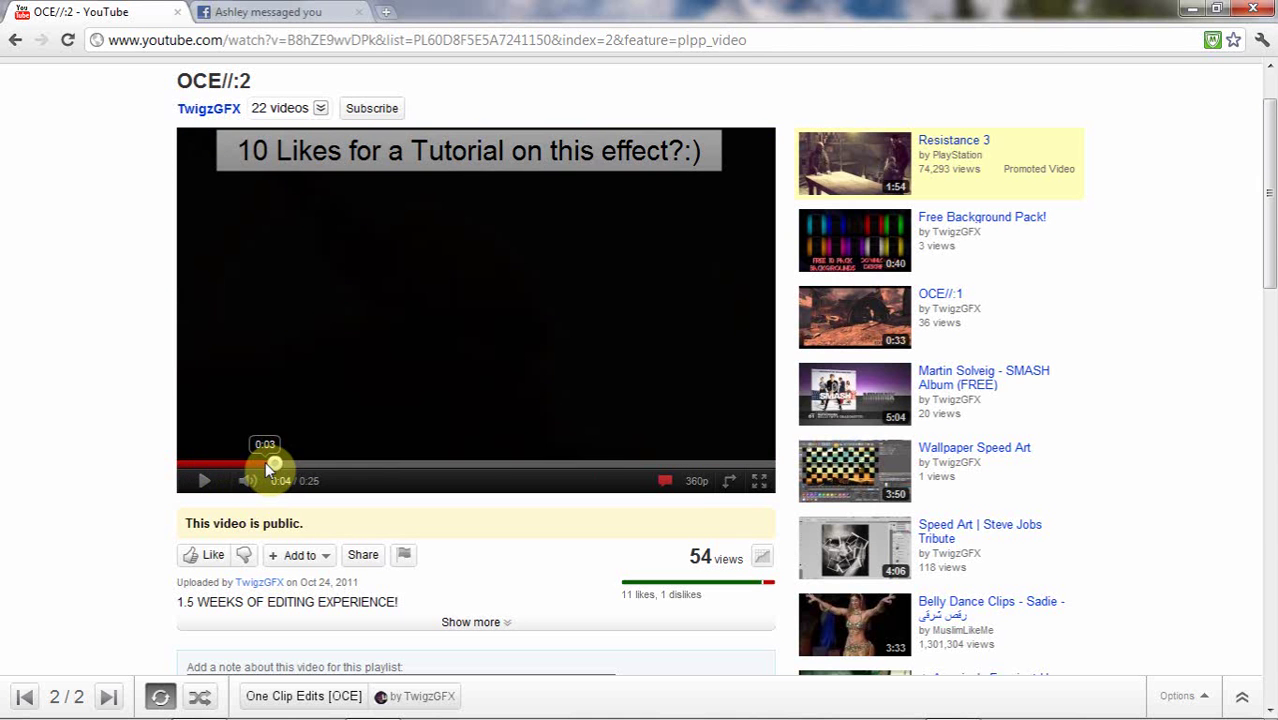
pyautogui.click(229, 464)
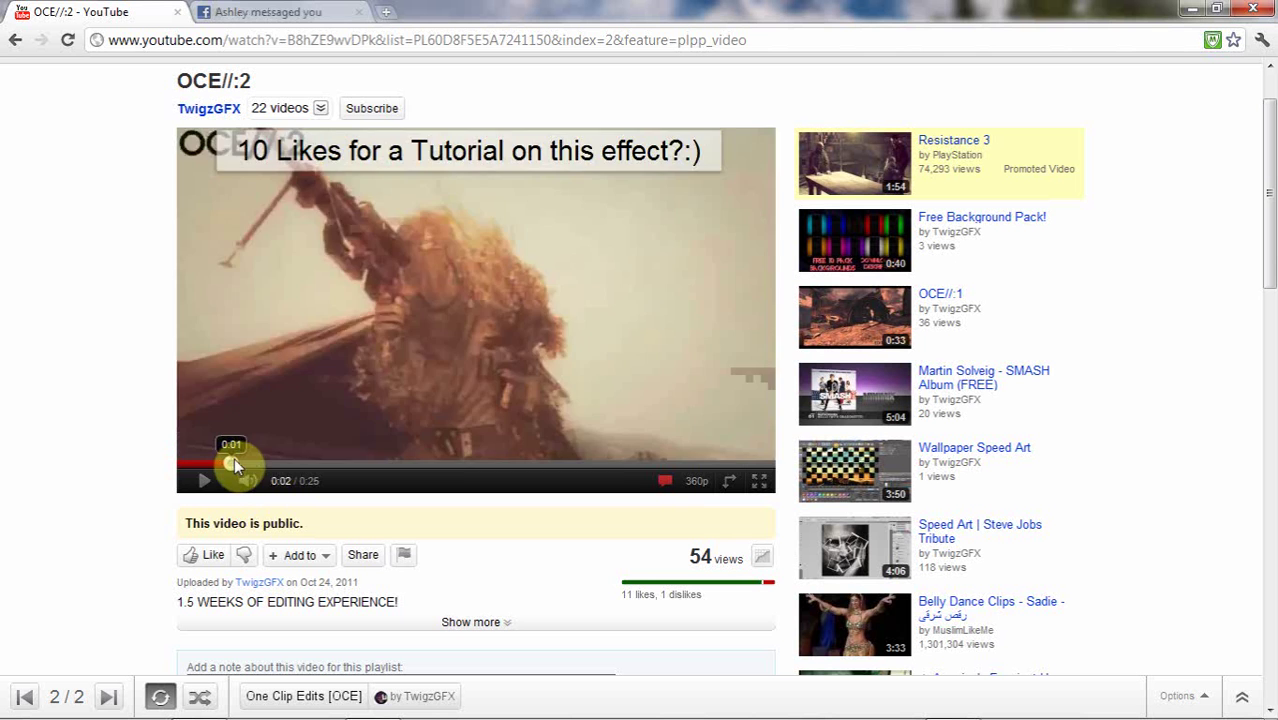
pyautogui.click(206, 464)
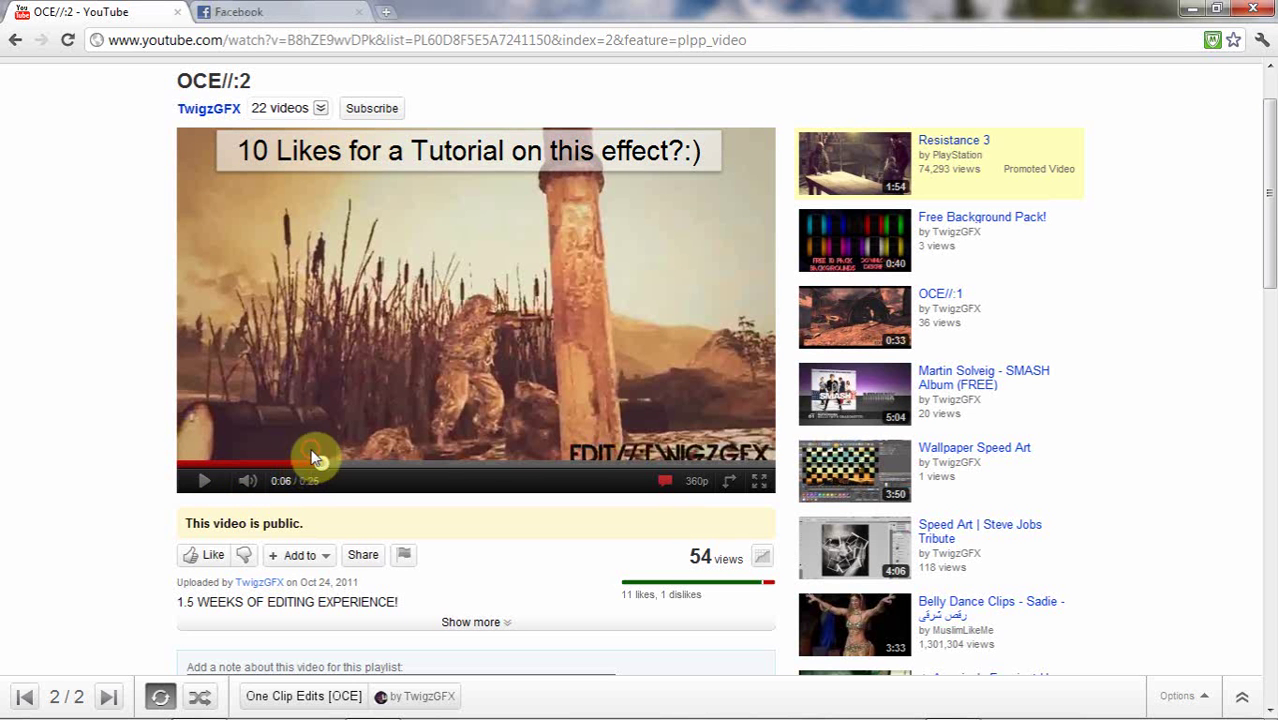
pyautogui.click(1192, 9)
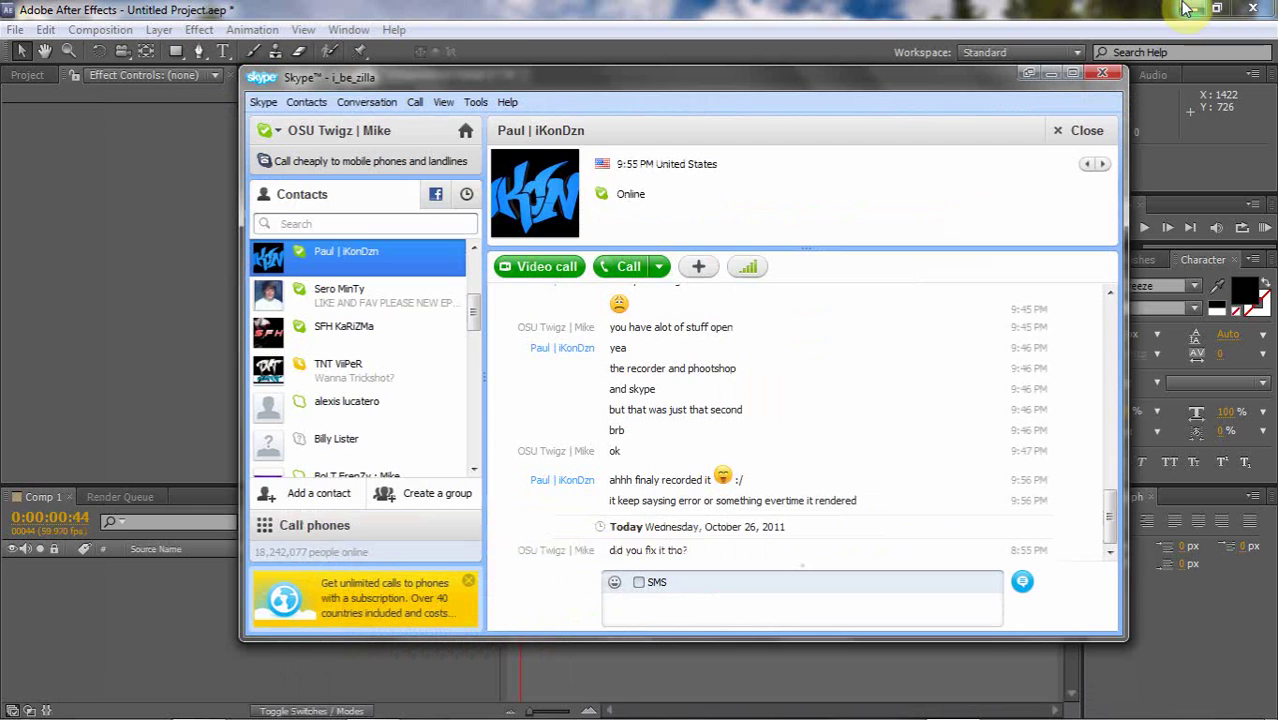
# Step: Minimize Skype and create a new 1280x720, 59.97 fps composition named Comp 2
pyautogui.click(1049, 76)
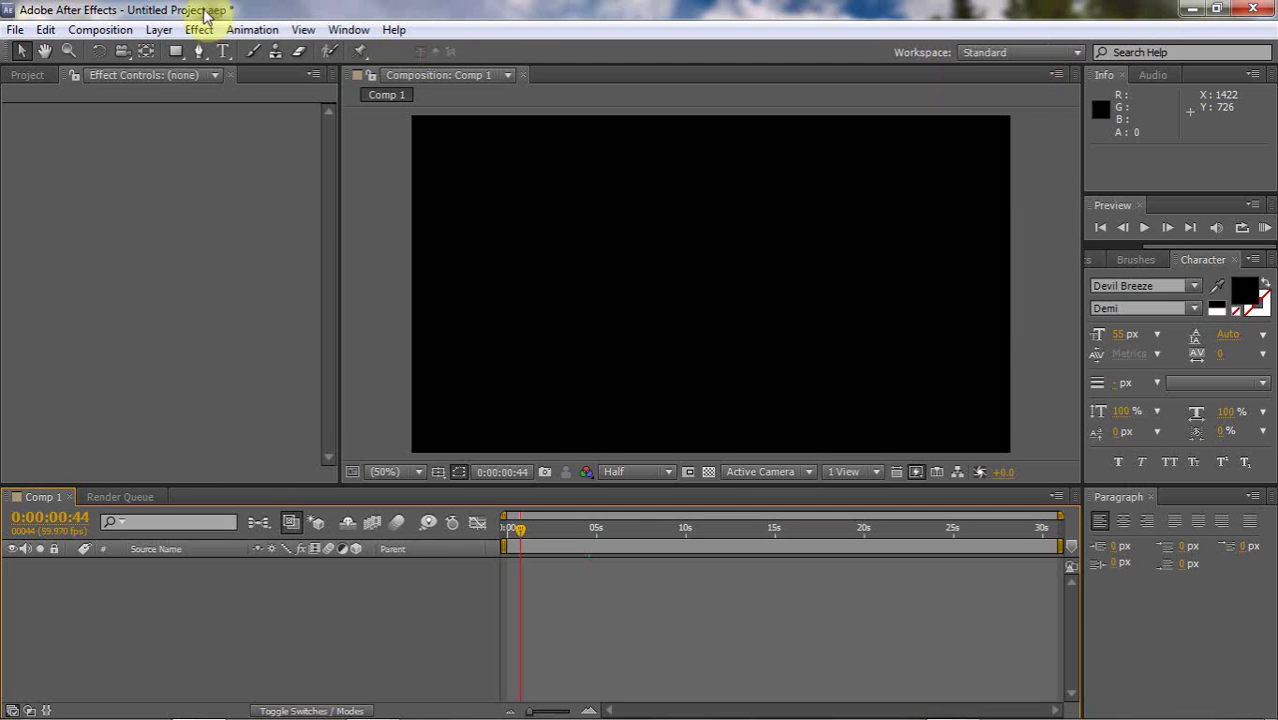
pyautogui.click(112, 29)
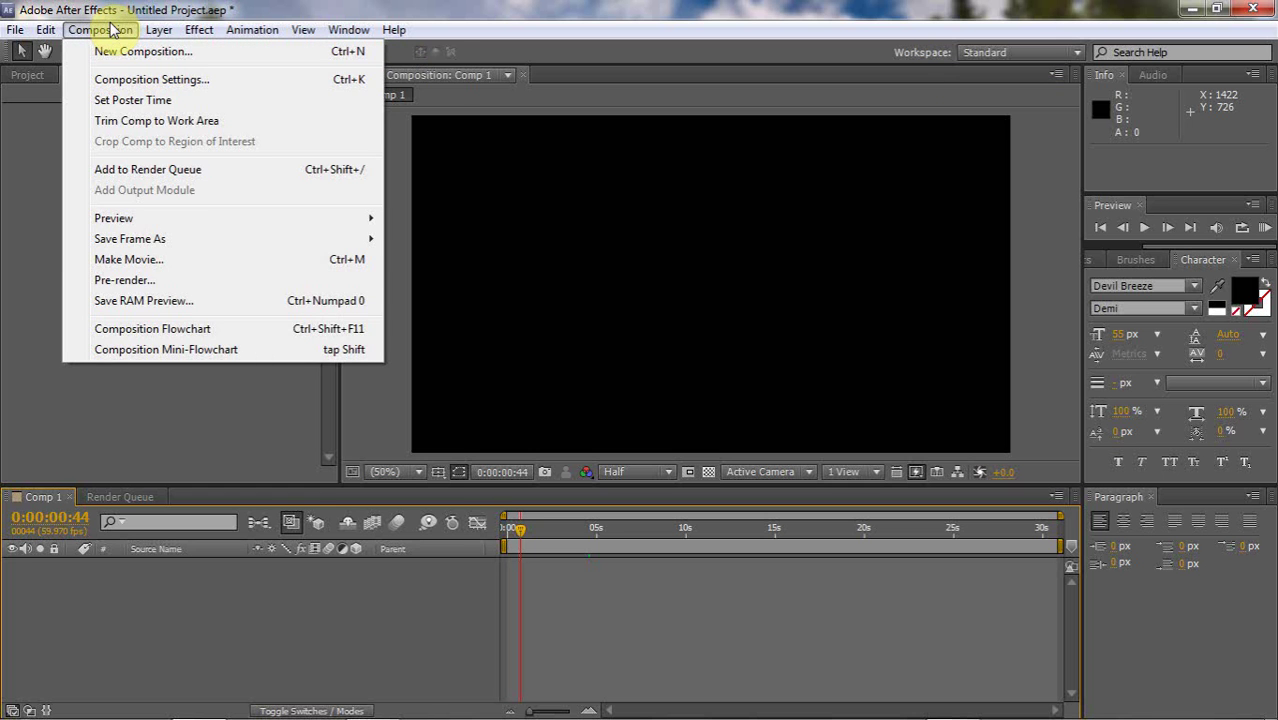
pyautogui.moveTo(190, 30)
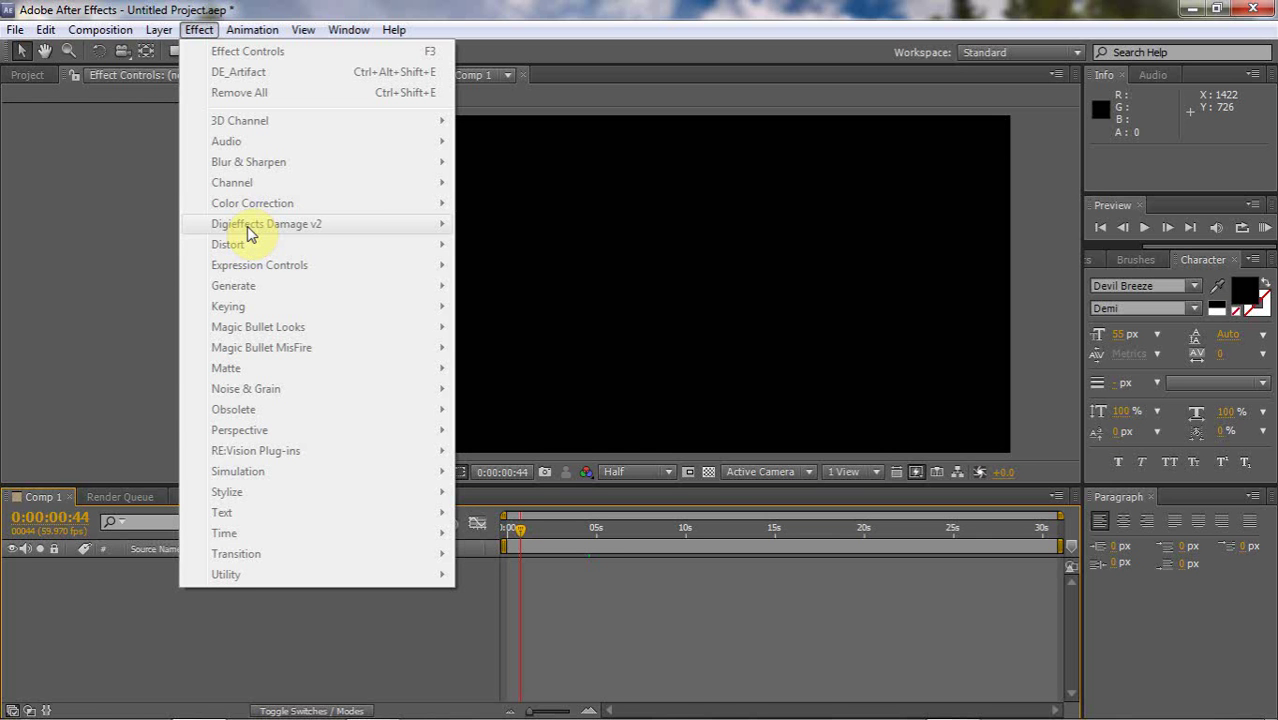
pyautogui.moveTo(138, 33)
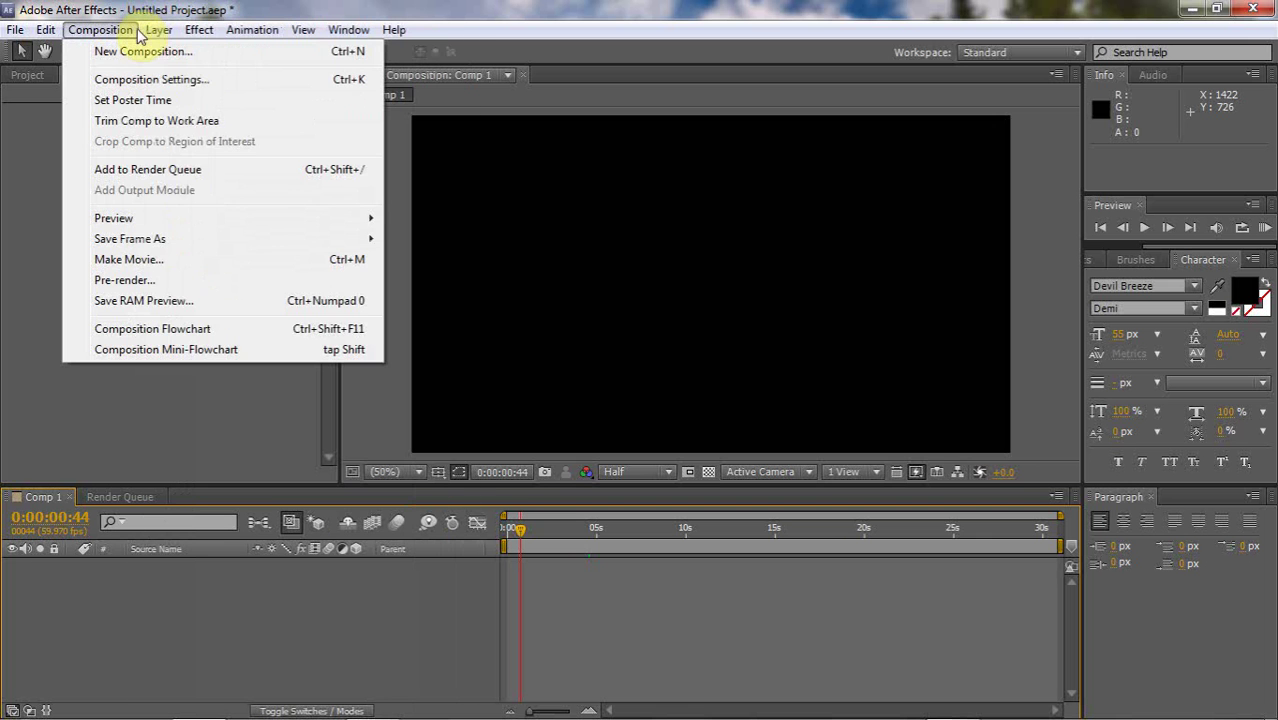
pyautogui.click(138, 56)
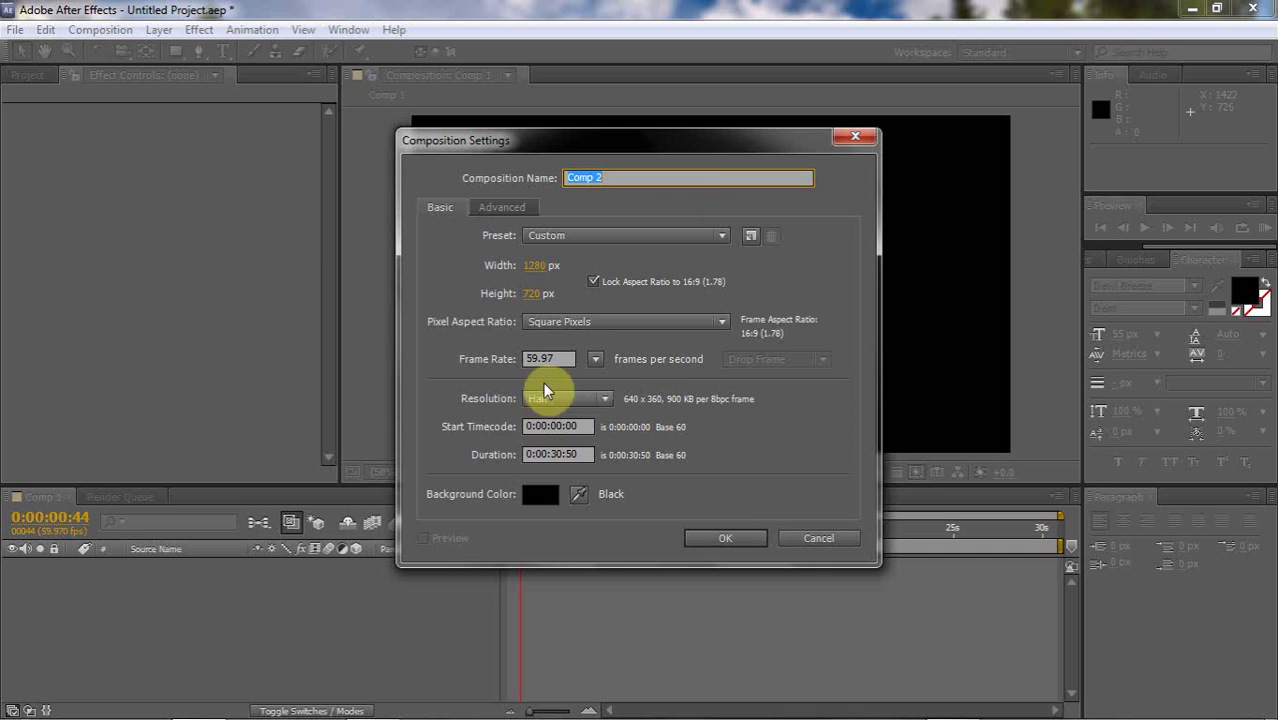
pyautogui.click(725, 537)
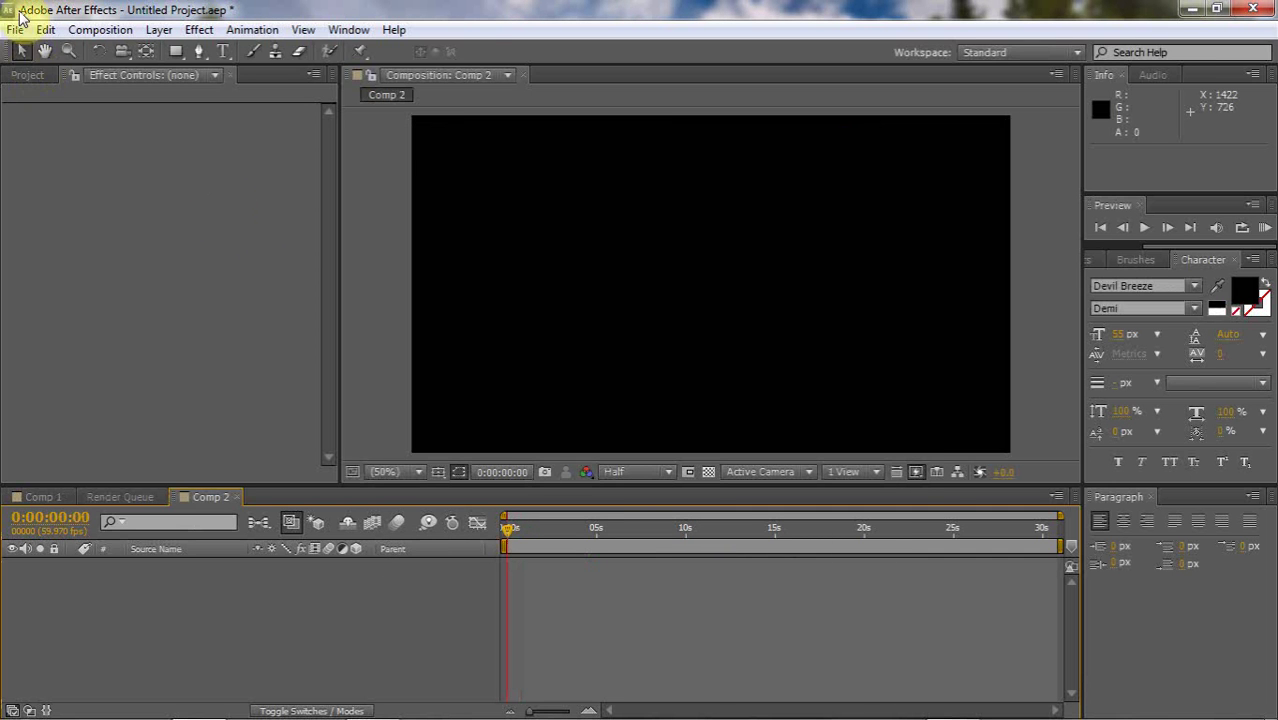
# Step: Import 'Cinematics Three. Highrise Soldiers.- YouTube.mp4' from the Cinematics folder into the project
pyautogui.click(20, 29)
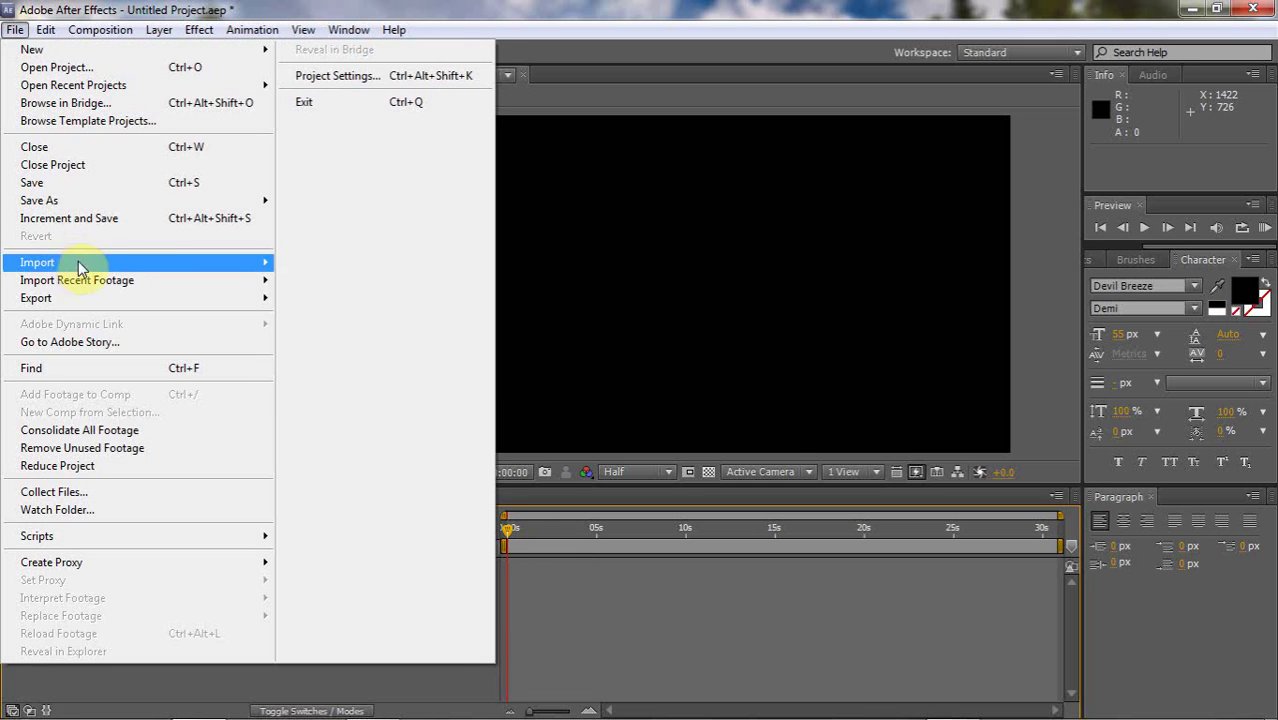
pyautogui.moveTo(75, 262)
pyautogui.click(303, 265)
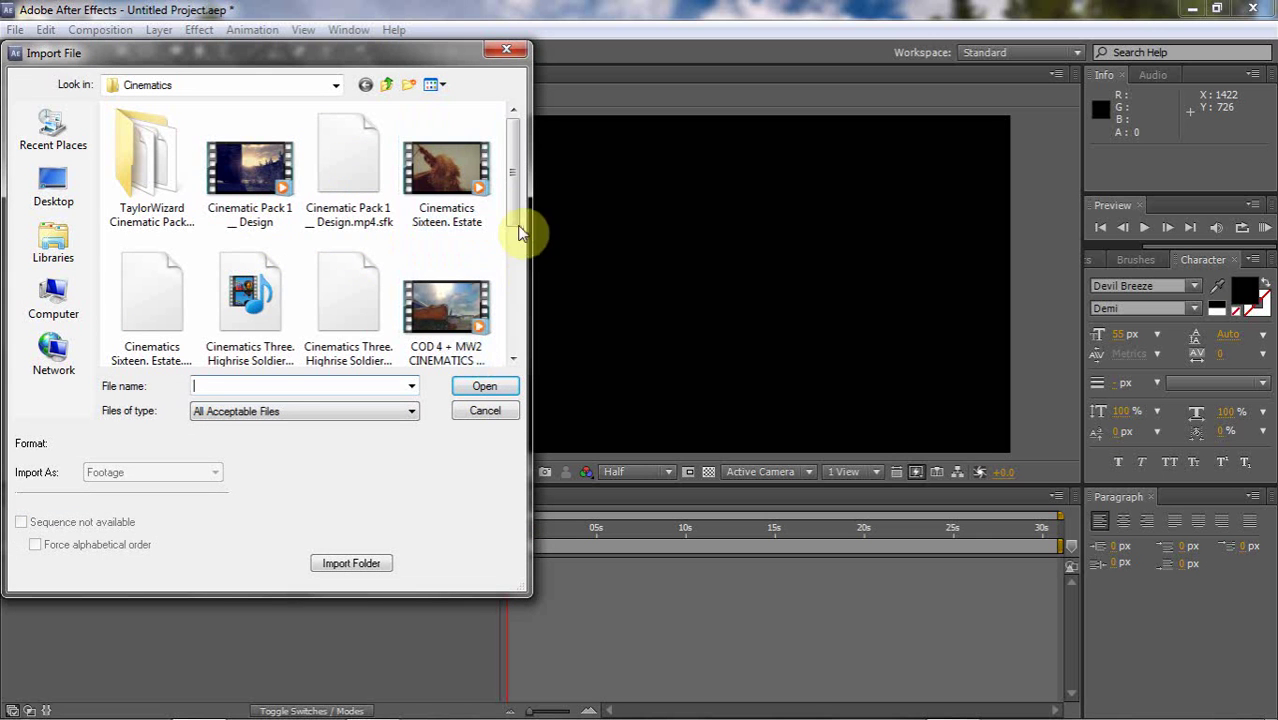
pyautogui.moveTo(510, 206); pyautogui.dragTo(512, 280)
pyautogui.click(248, 140)
pyautogui.click(484, 386)
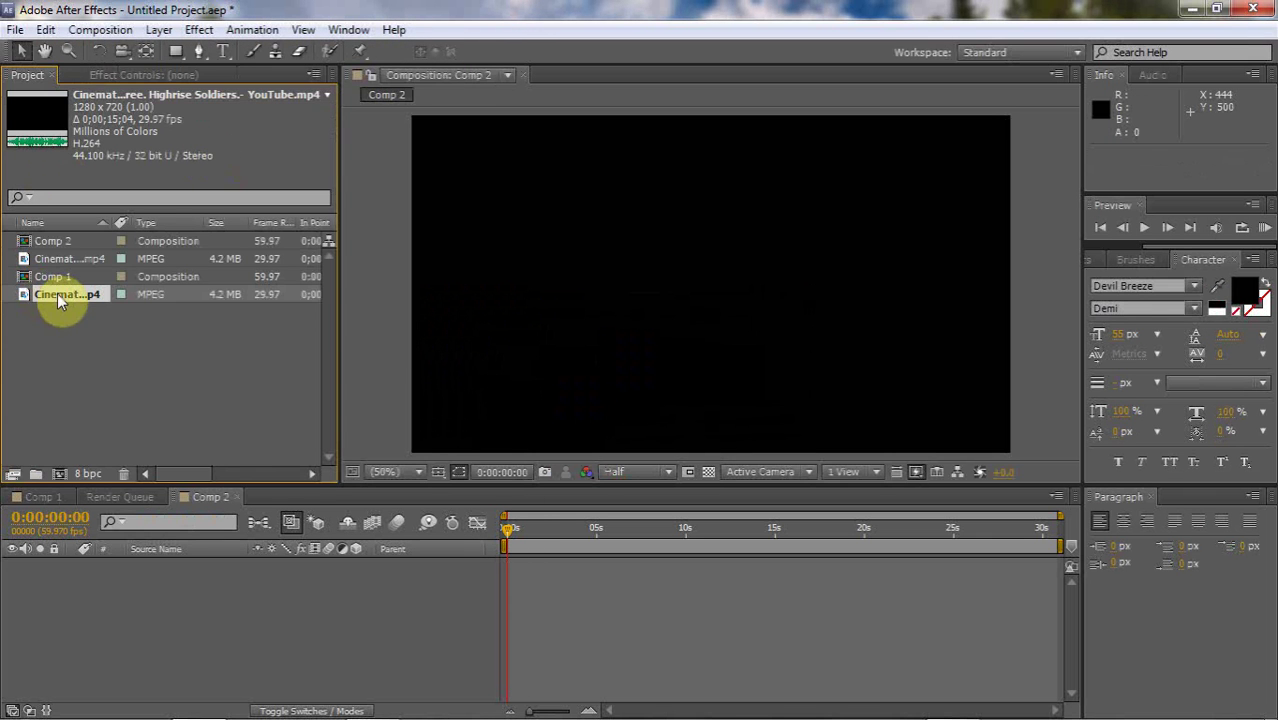
# Step: Add the Highrise Soldiers footage to the Comp 2 timeline and trim its end to 0:00:04:40
pyautogui.moveTo(58, 300); pyautogui.dragTo(718, 295)
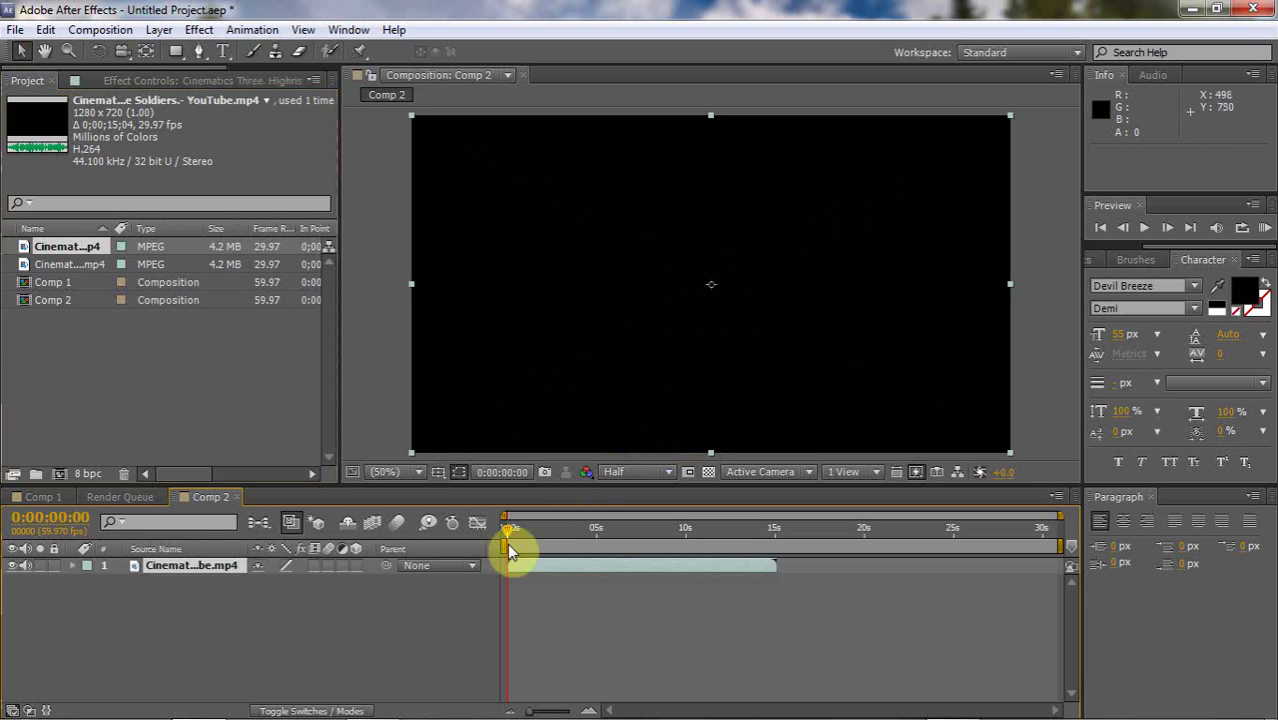
pyautogui.moveTo(524, 522); pyautogui.dragTo(599, 528)
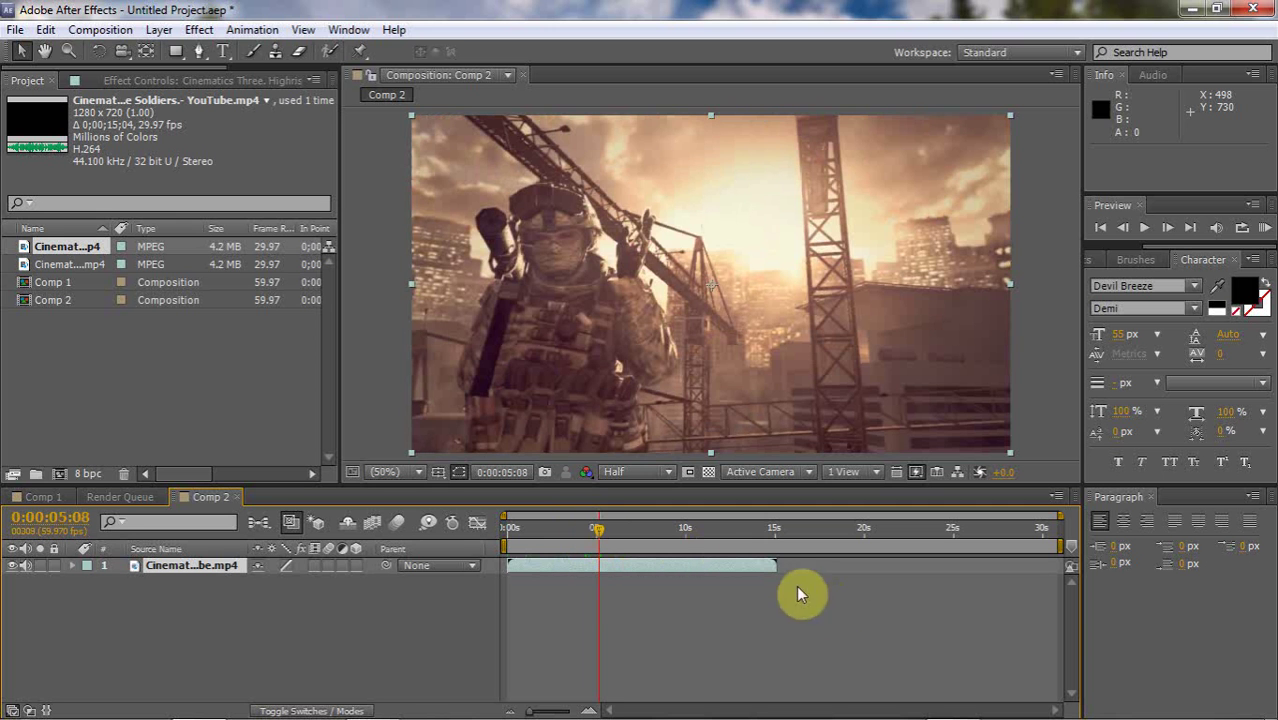
pyautogui.moveTo(602, 536); pyautogui.dragTo(590, 543)
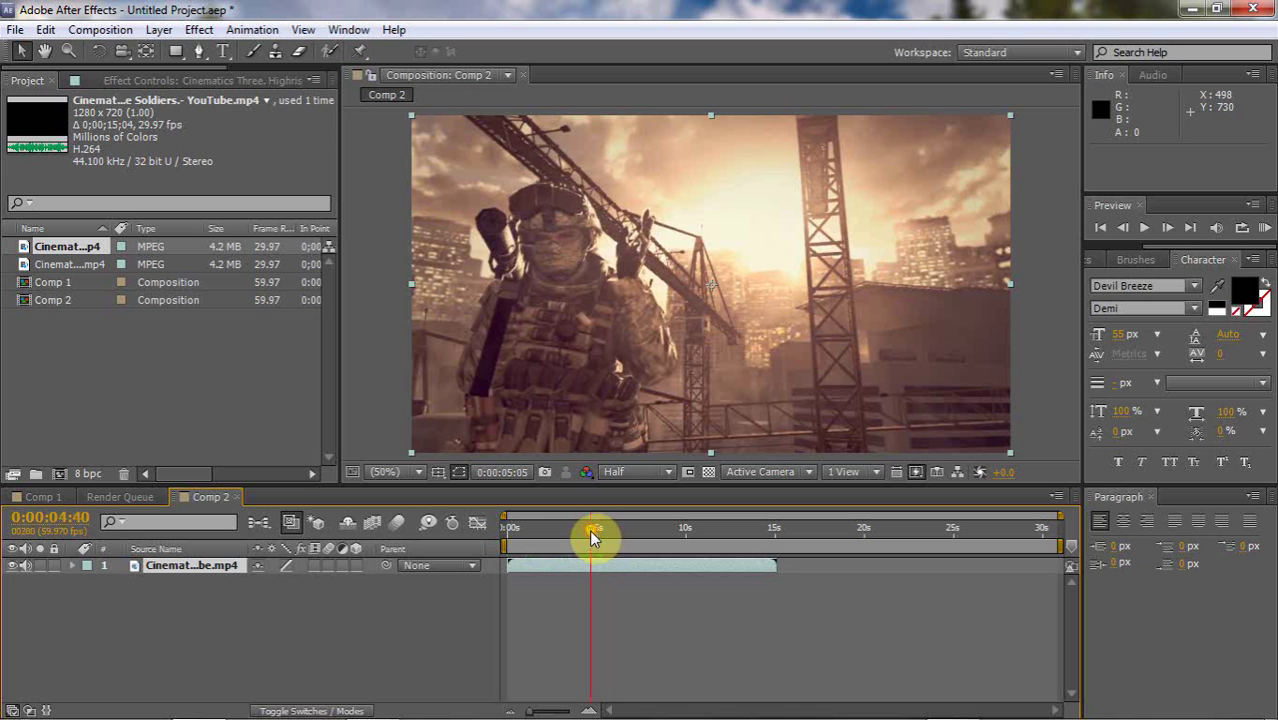
pyautogui.moveTo(781, 566); pyautogui.dragTo(594, 569)
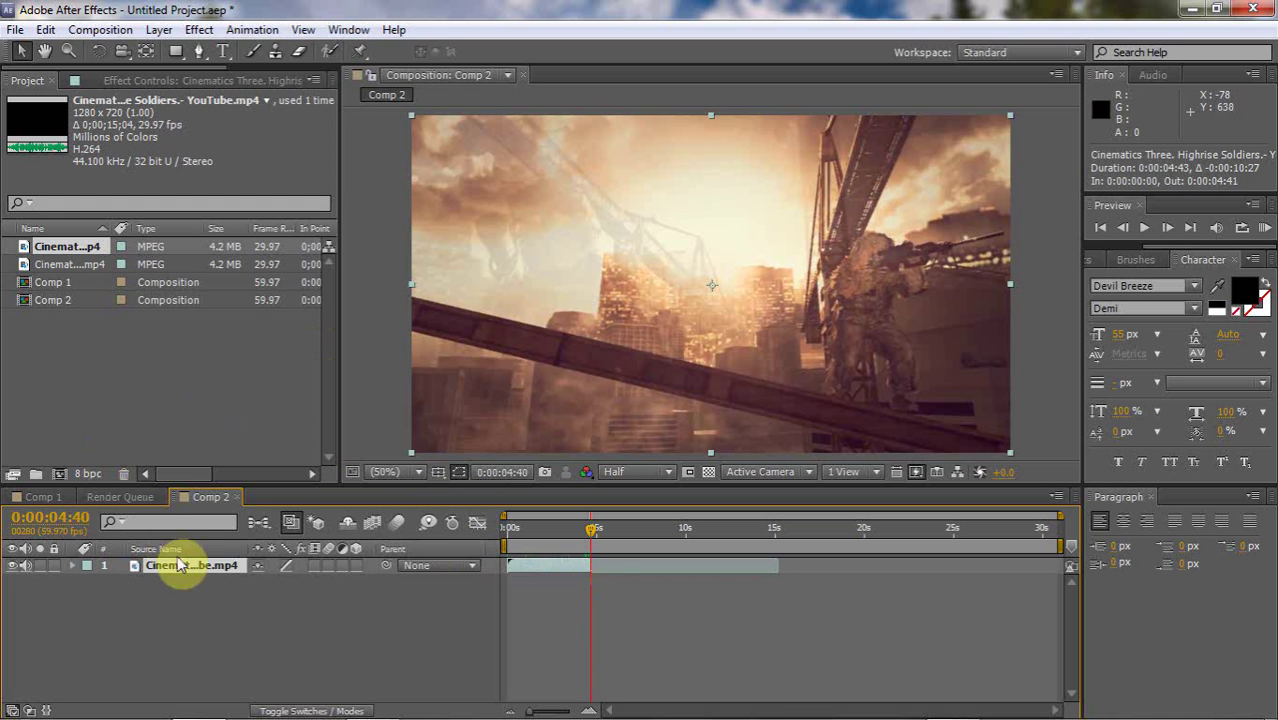
# Step: Apply Digieffects Damage v2 > DE_Artifact to the Highrise Soldiers layer
pyautogui.click(197, 29)
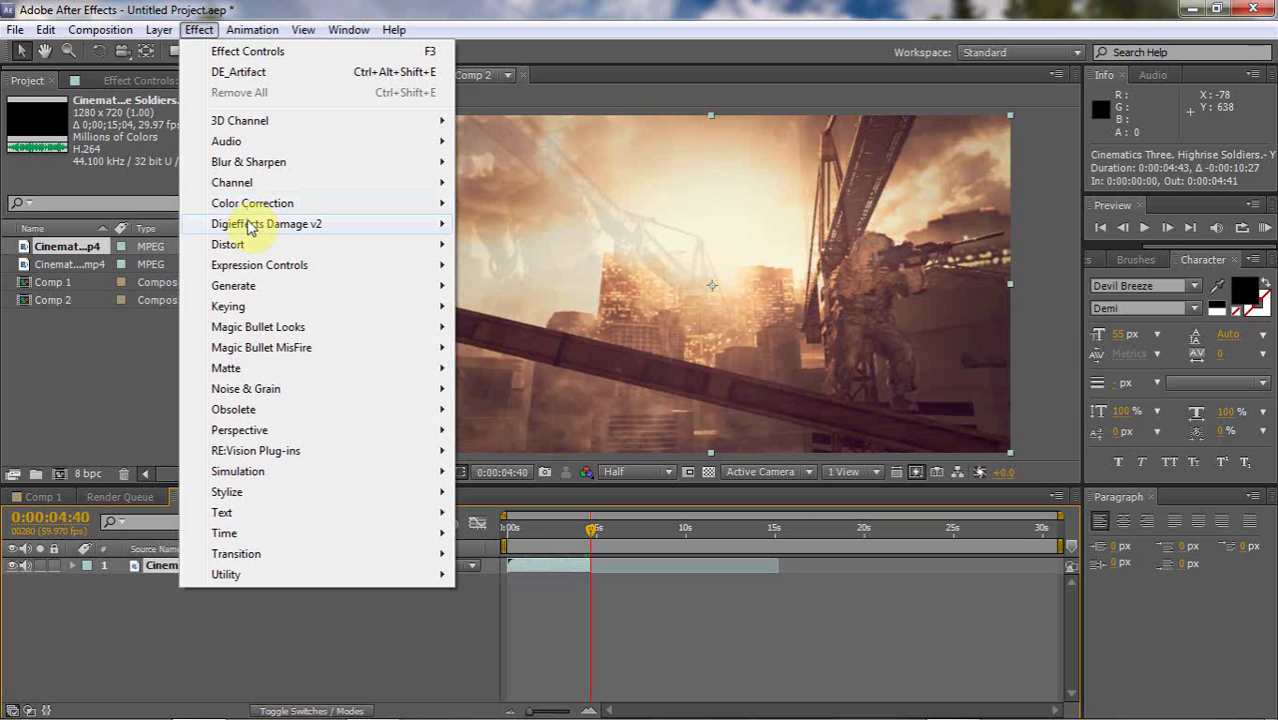
pyautogui.moveTo(250, 228)
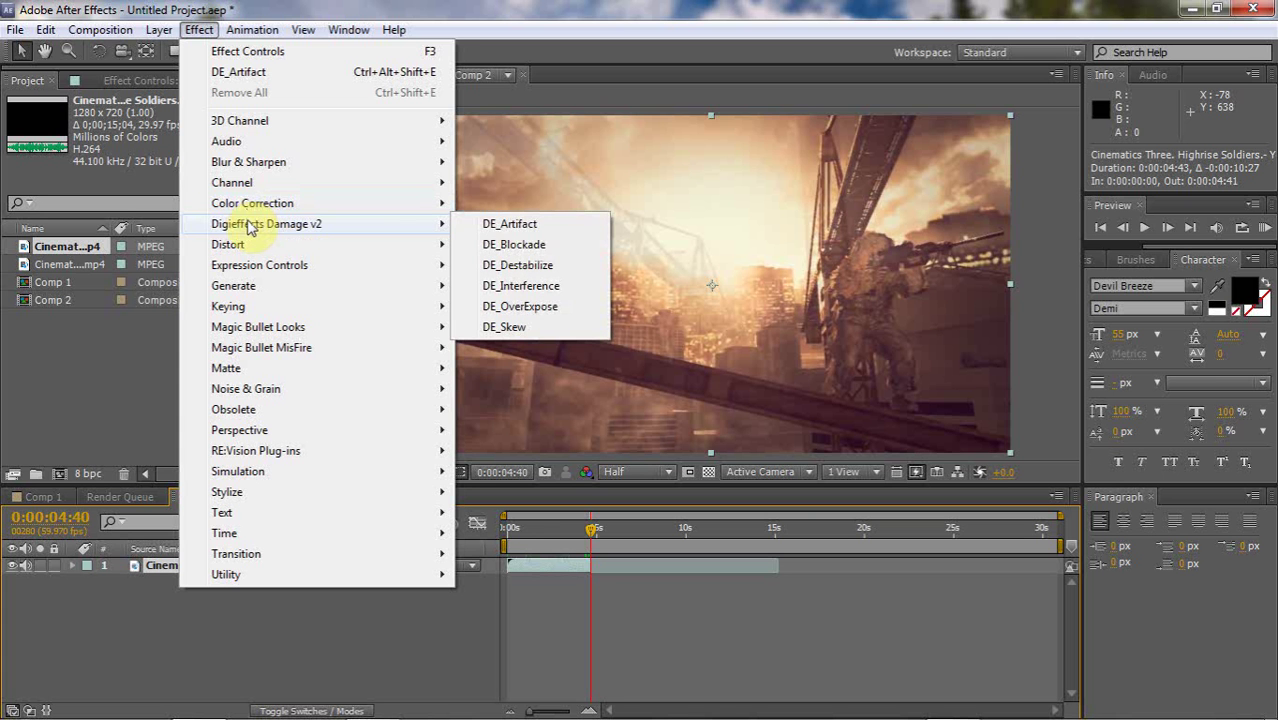
pyautogui.click(520, 226)
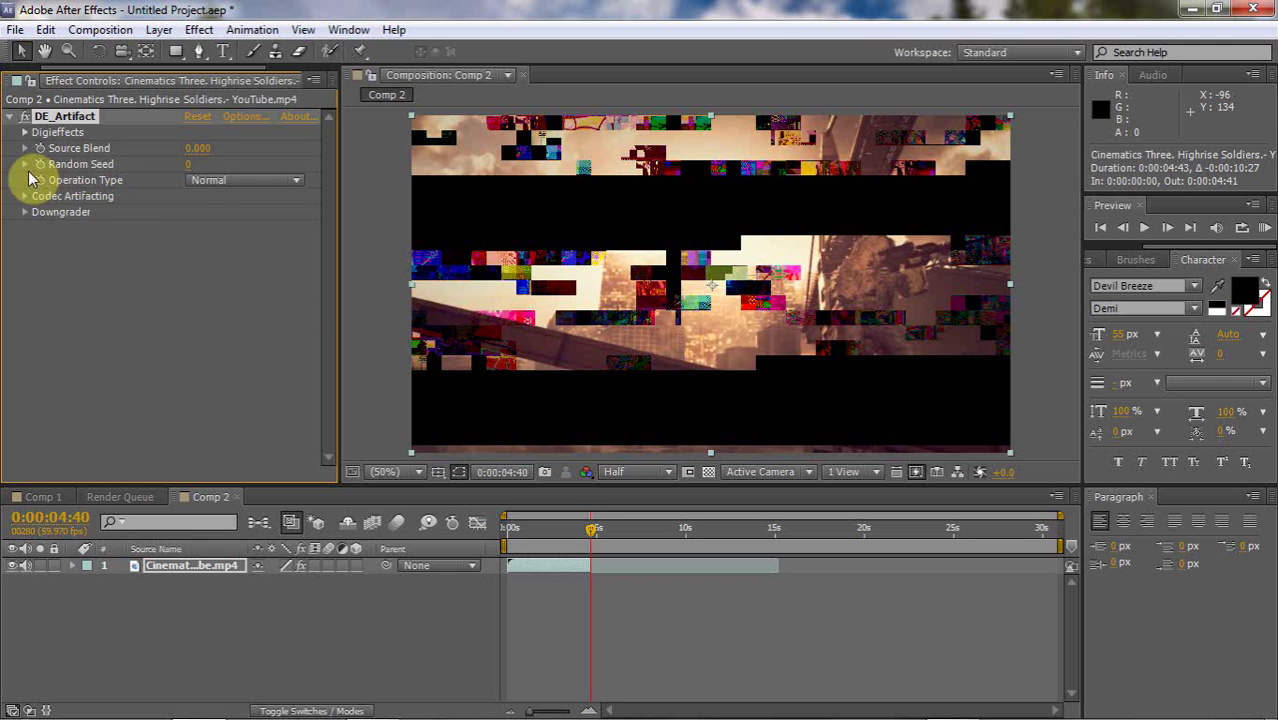
# Step: Cycle DE_Artifact's Operation Type through Shifter, Blackout, Burst Mode and Recolor, ending on Shifter
pyautogui.click(197, 182)
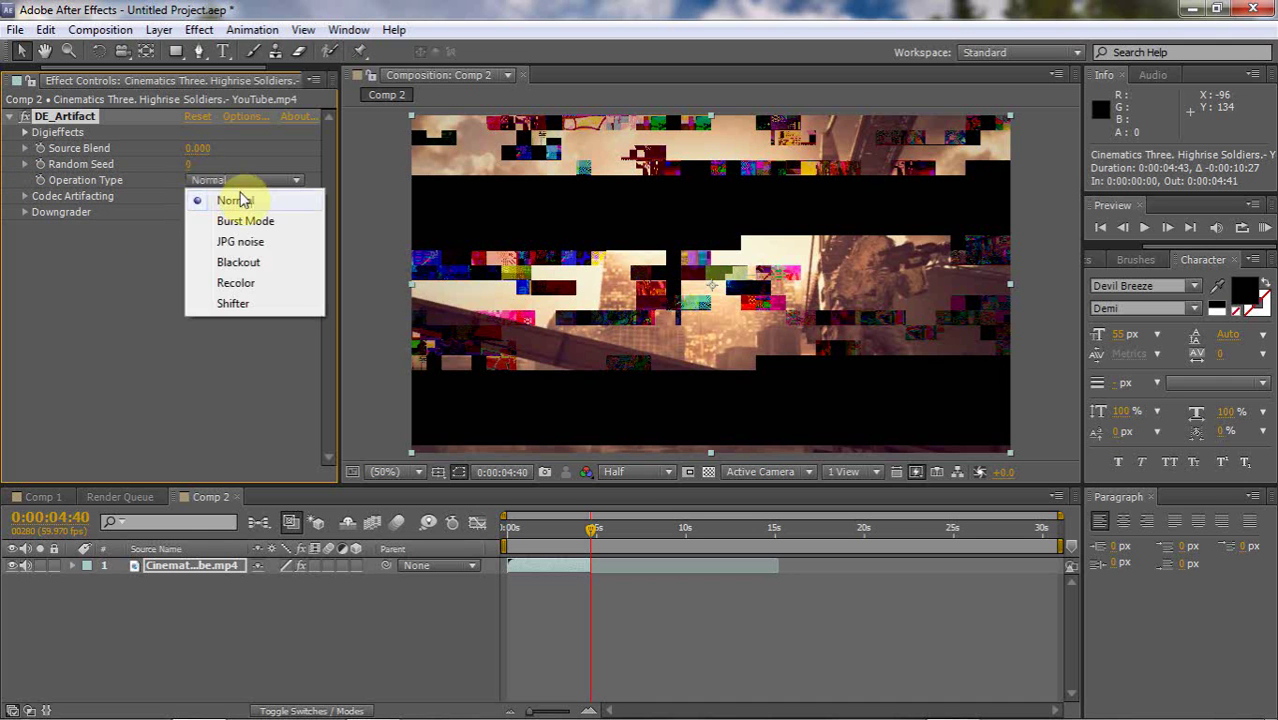
pyautogui.click(230, 303)
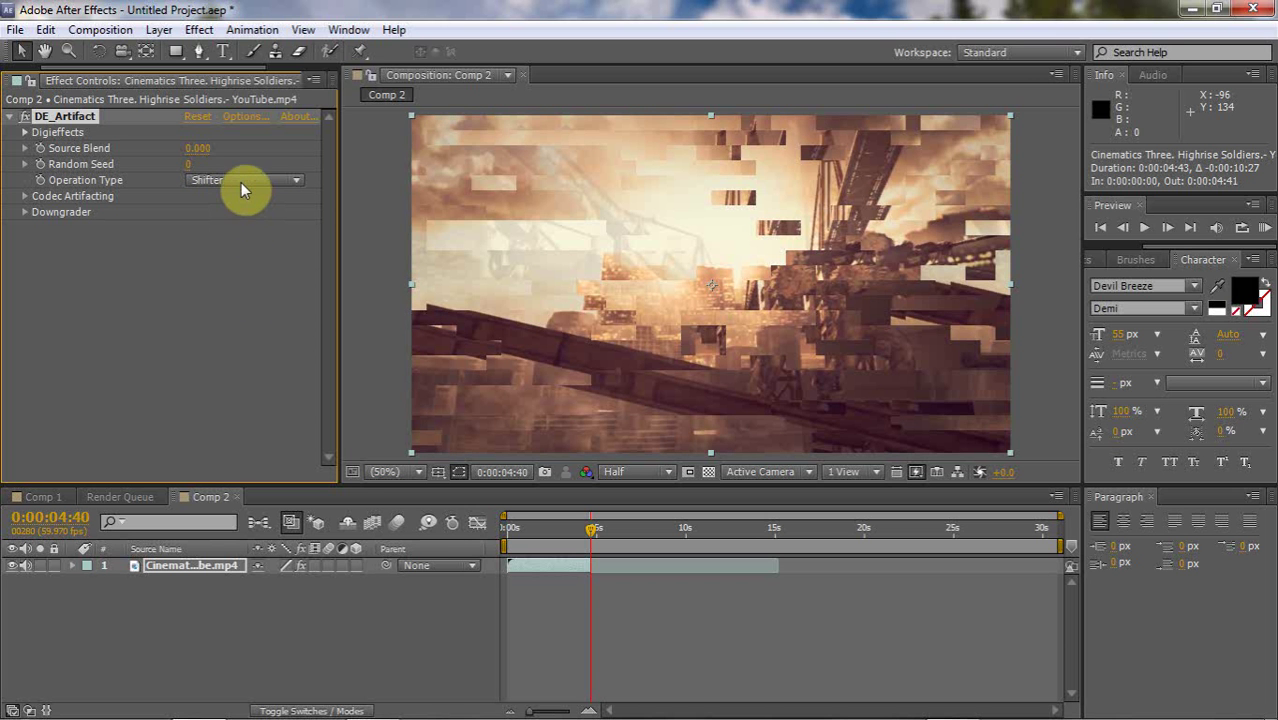
pyautogui.click(245, 184)
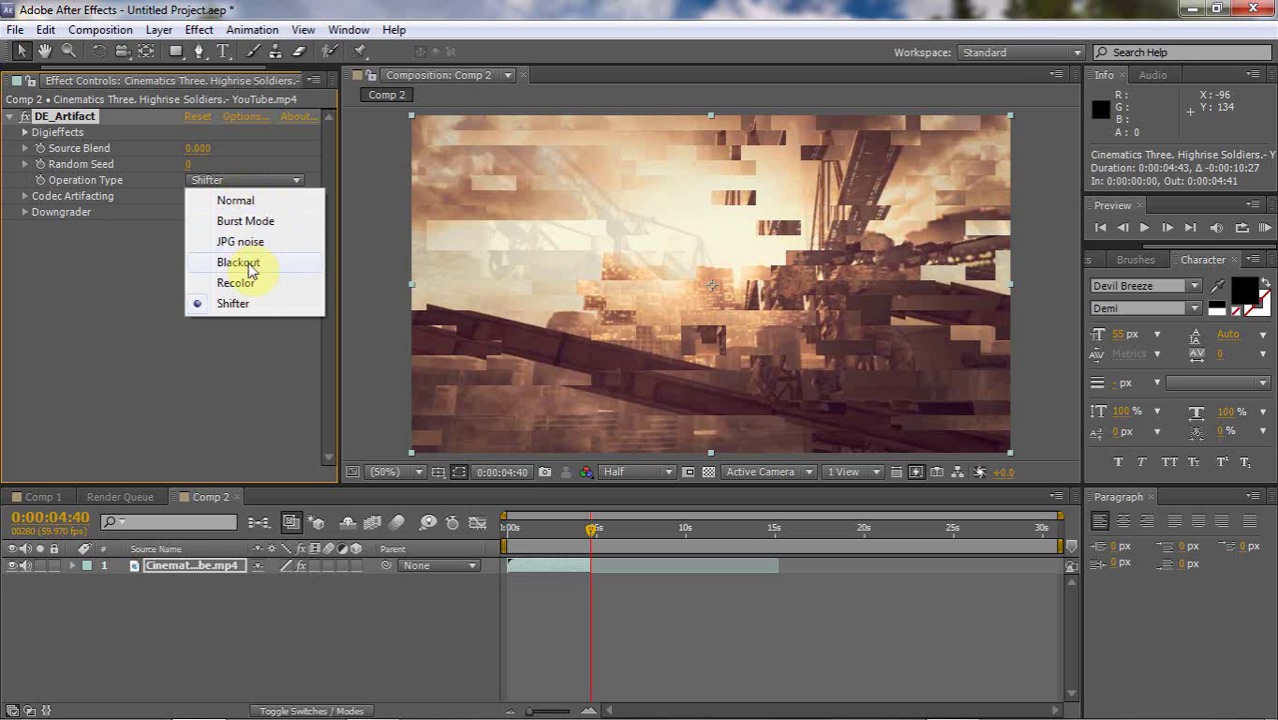
pyautogui.click(248, 266)
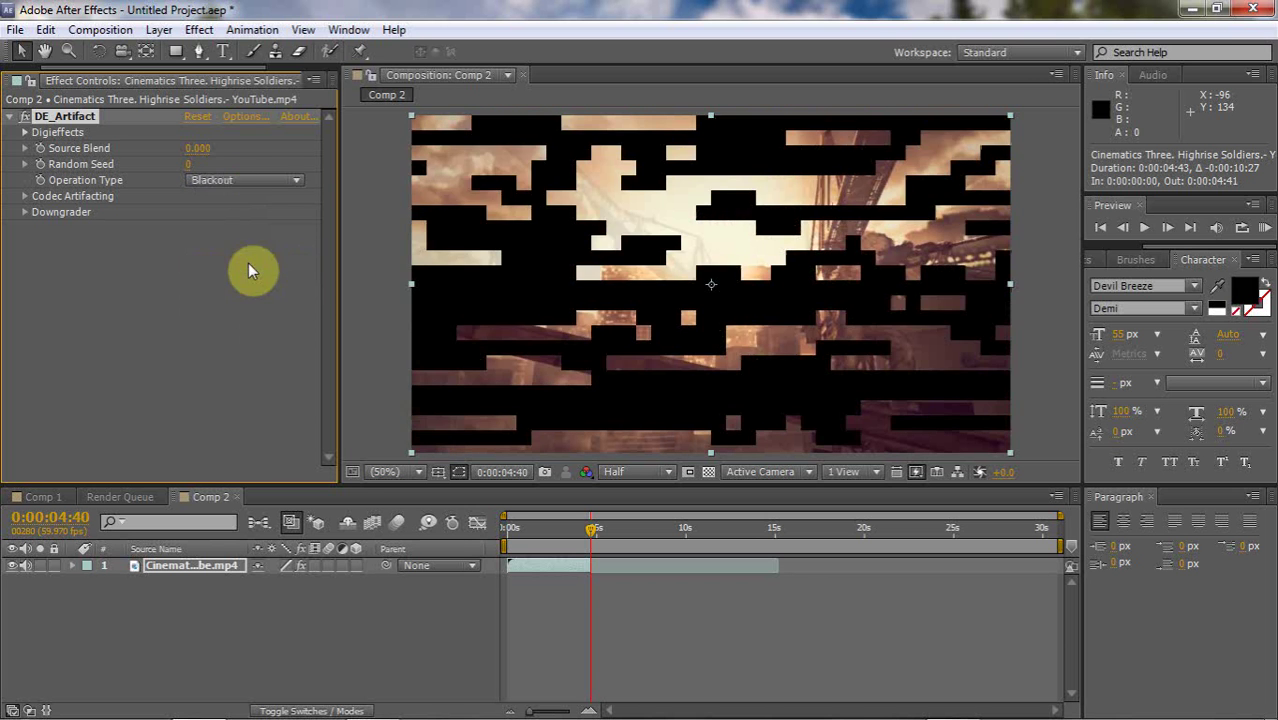
pyautogui.click(268, 182)
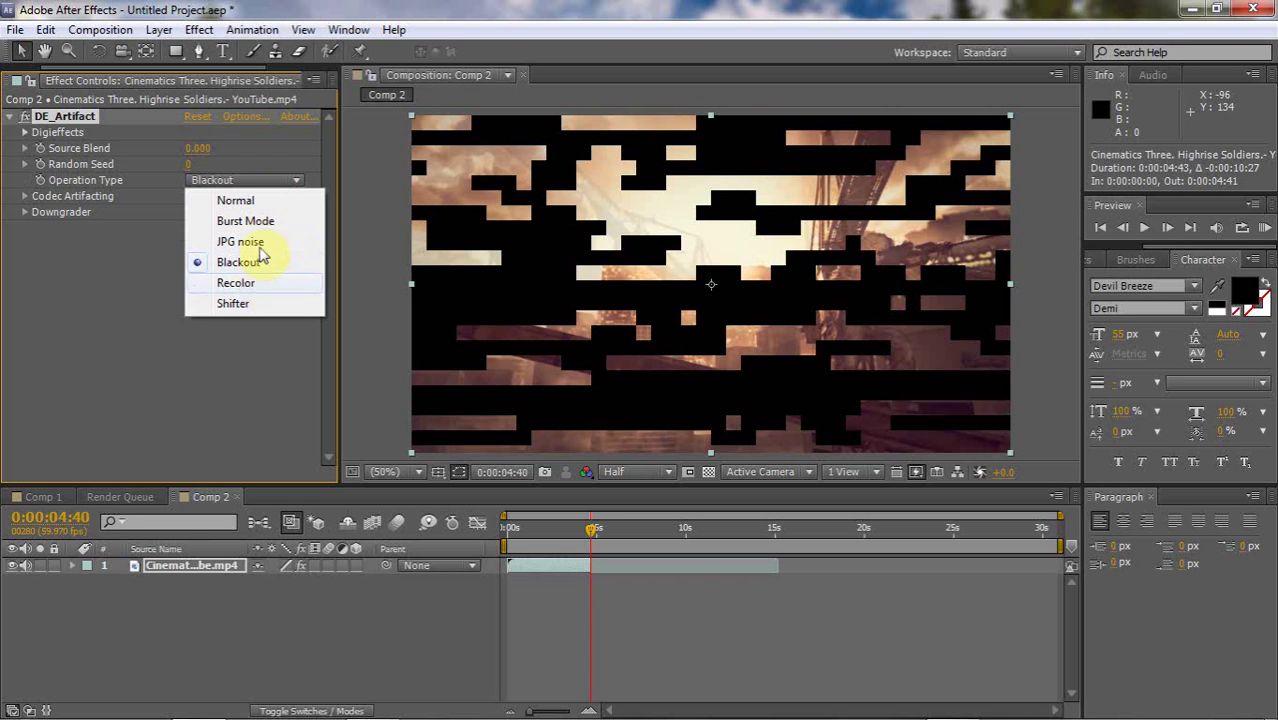
pyautogui.click(265, 222)
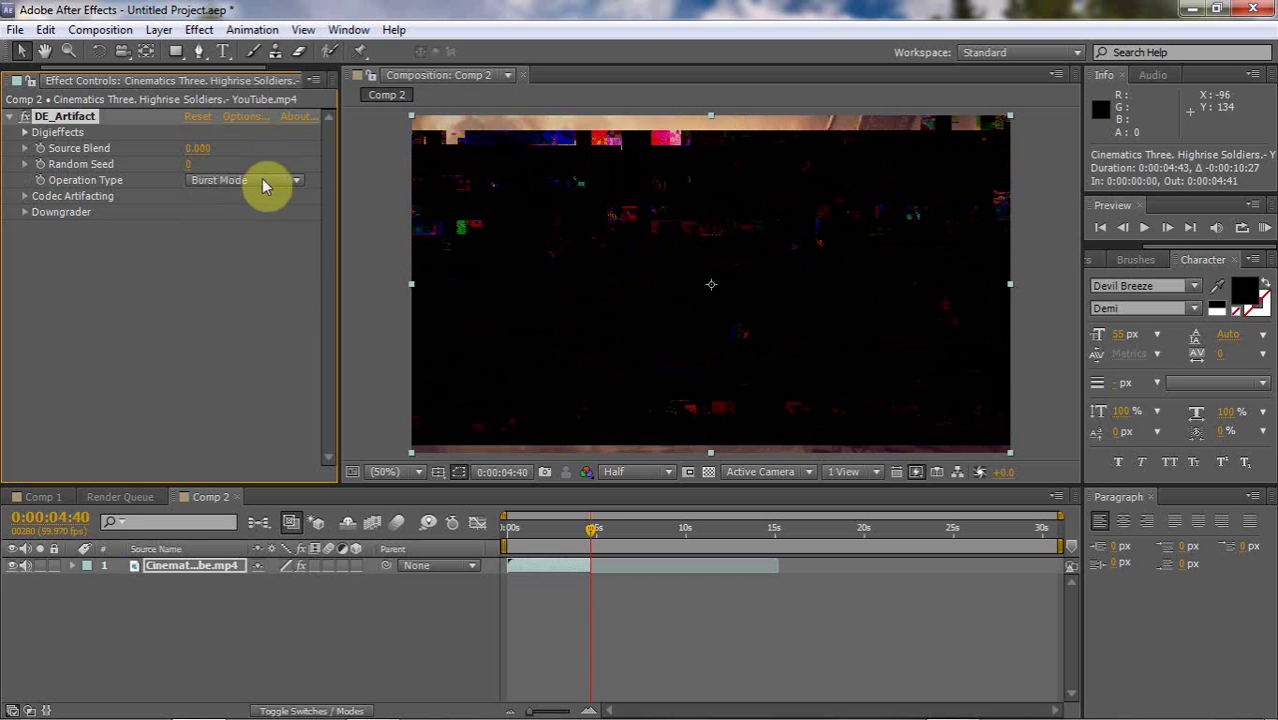
pyautogui.click(262, 182)
pyautogui.click(245, 262)
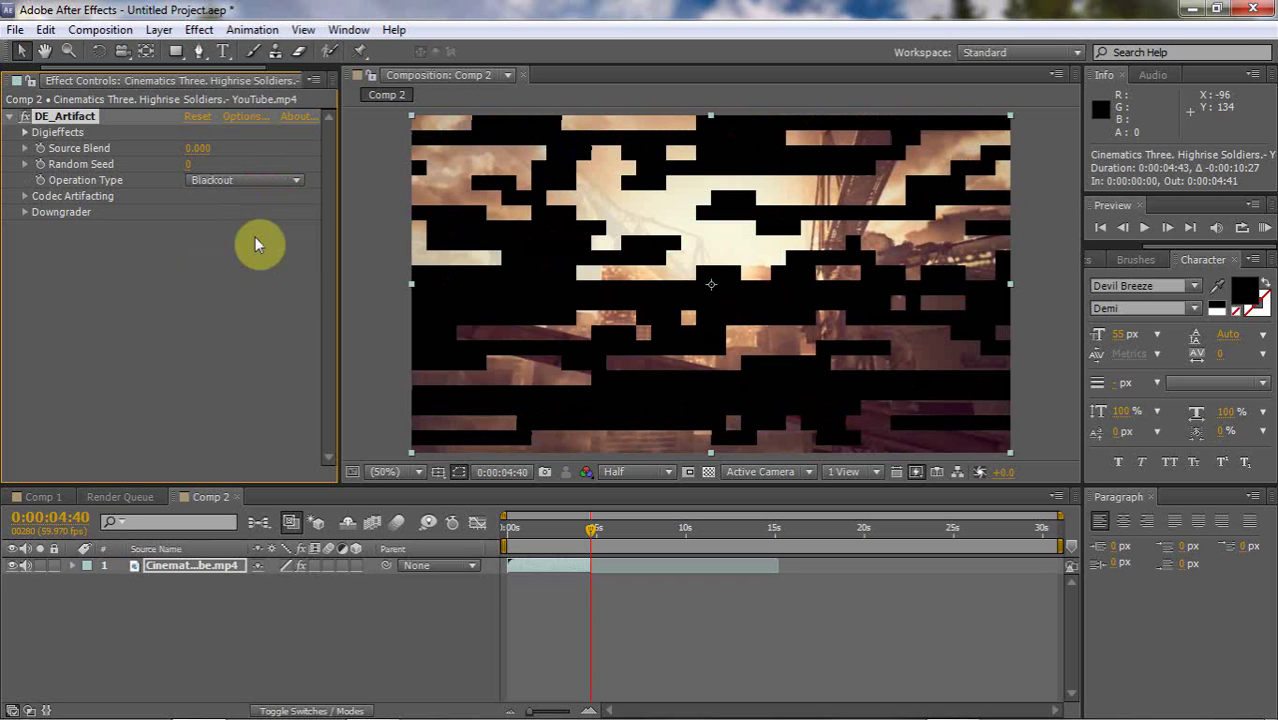
pyautogui.click(257, 182)
pyautogui.click(249, 287)
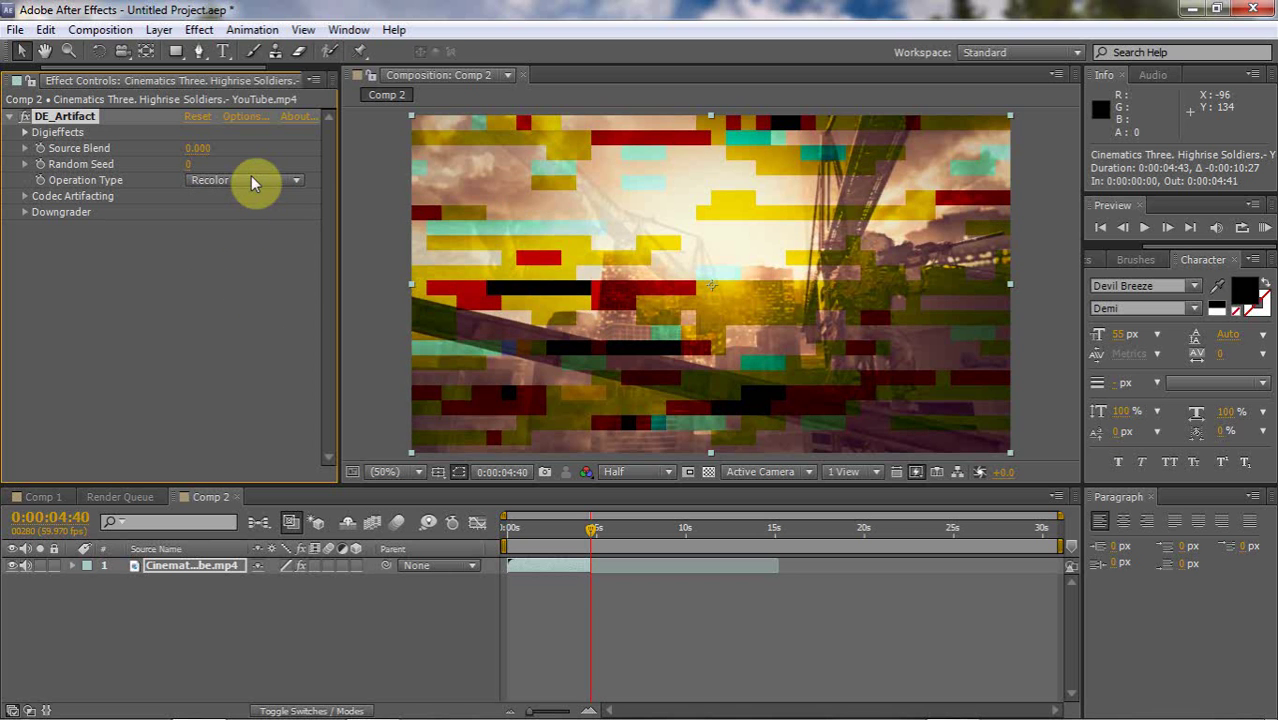
pyautogui.click(251, 181)
pyautogui.click(240, 308)
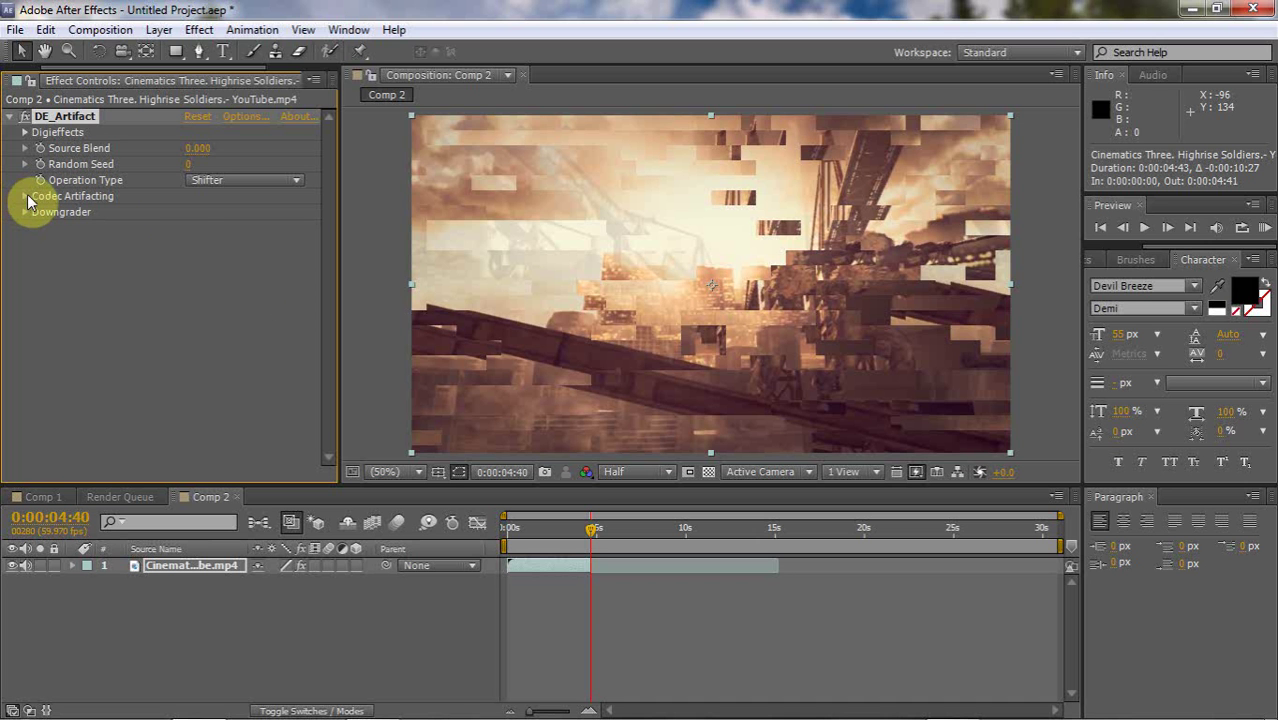
# Step: Set Artifact Amount 13, Frequency 5, Average Duration 13 and Freezing 6, then RAM-preview the result
pyautogui.click(27, 198)
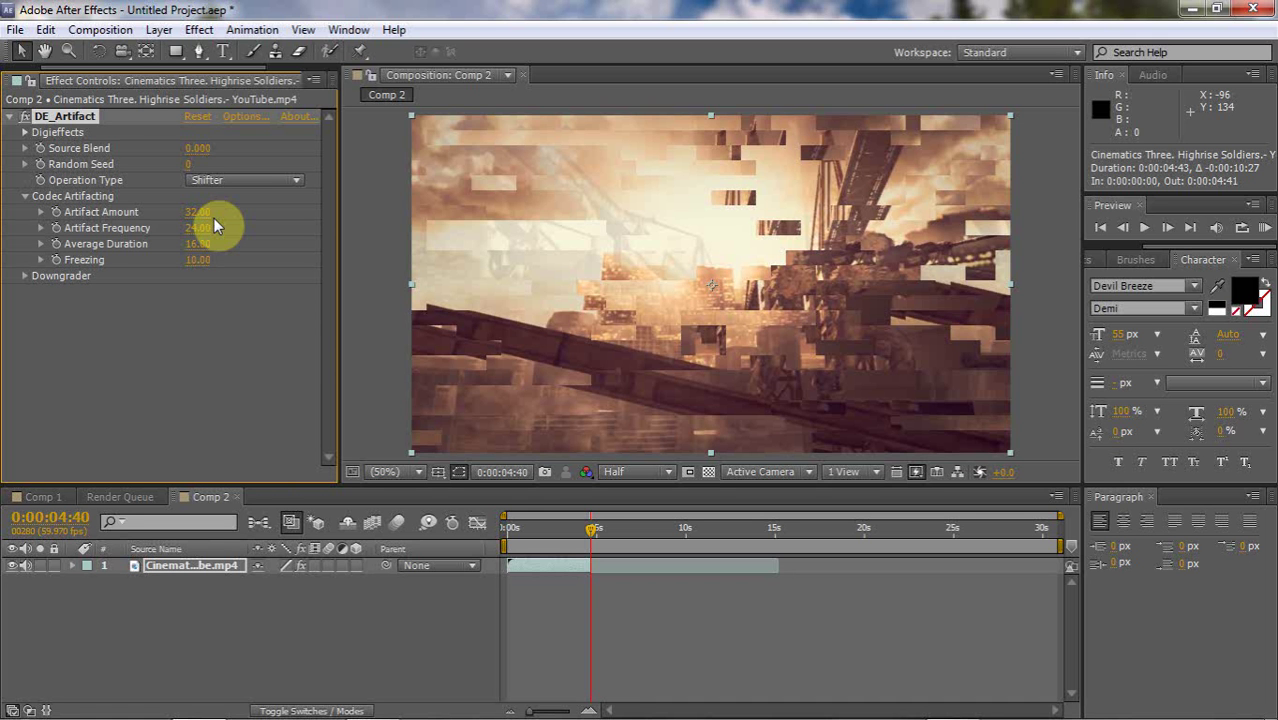
pyautogui.write('13')
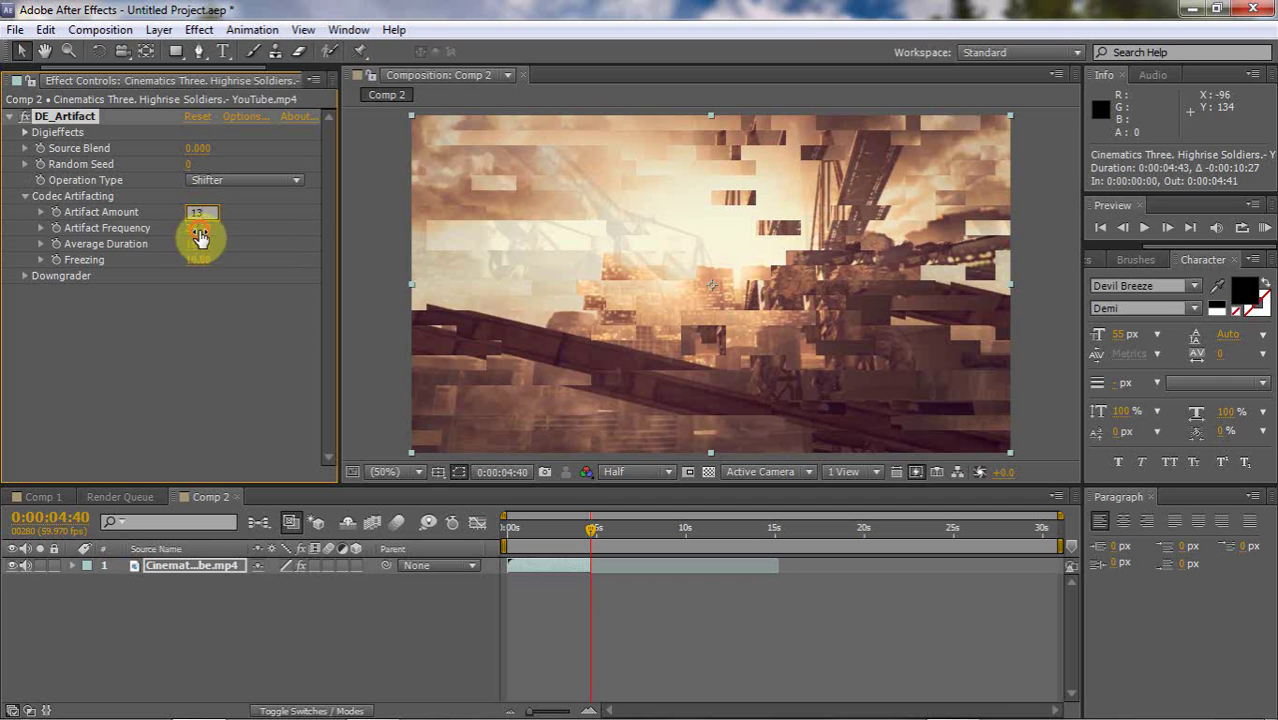
pyautogui.click(200, 230)
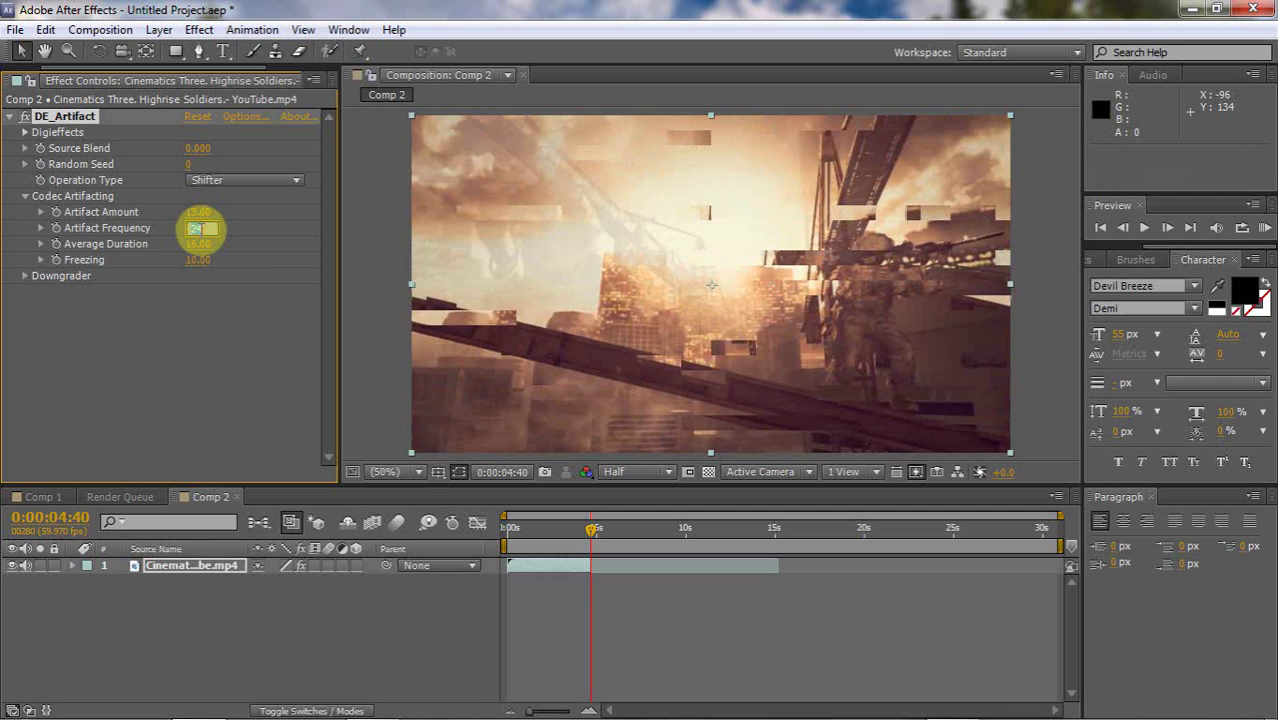
pyautogui.write('5')
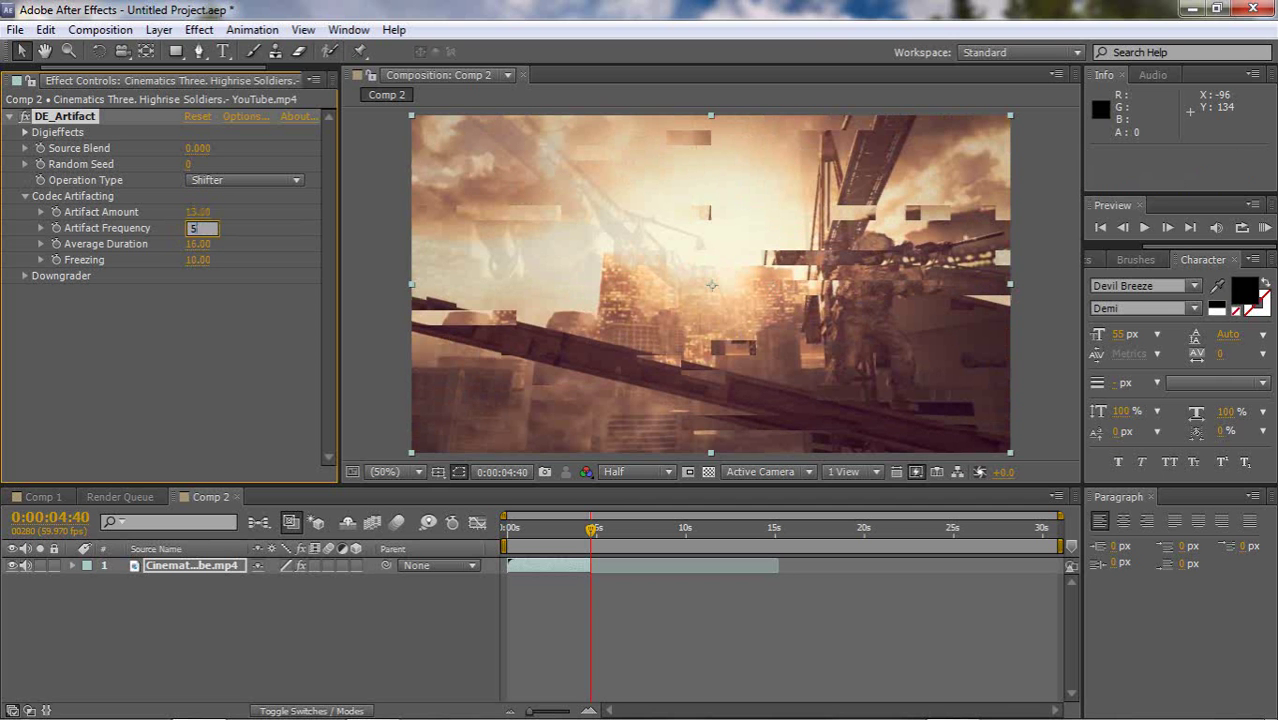
pyautogui.click(200, 244)
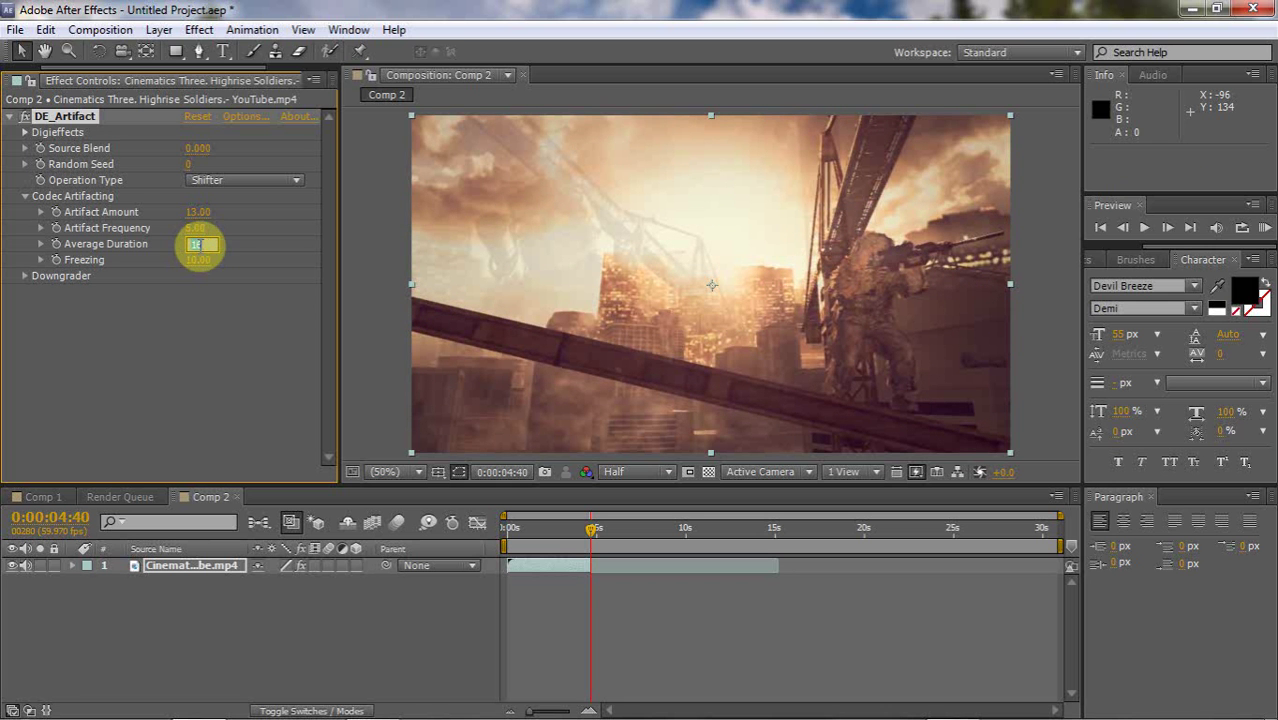
pyautogui.write('1')
pyautogui.write('2')
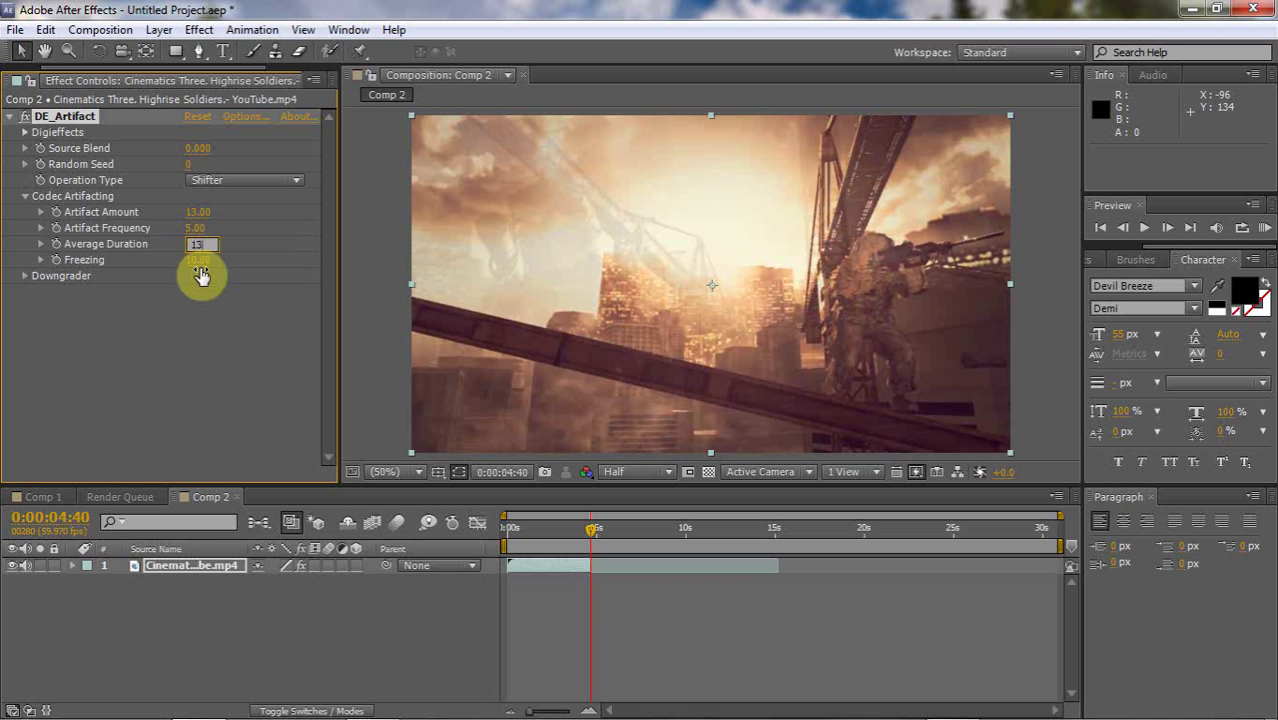
pyautogui.click(200, 260)
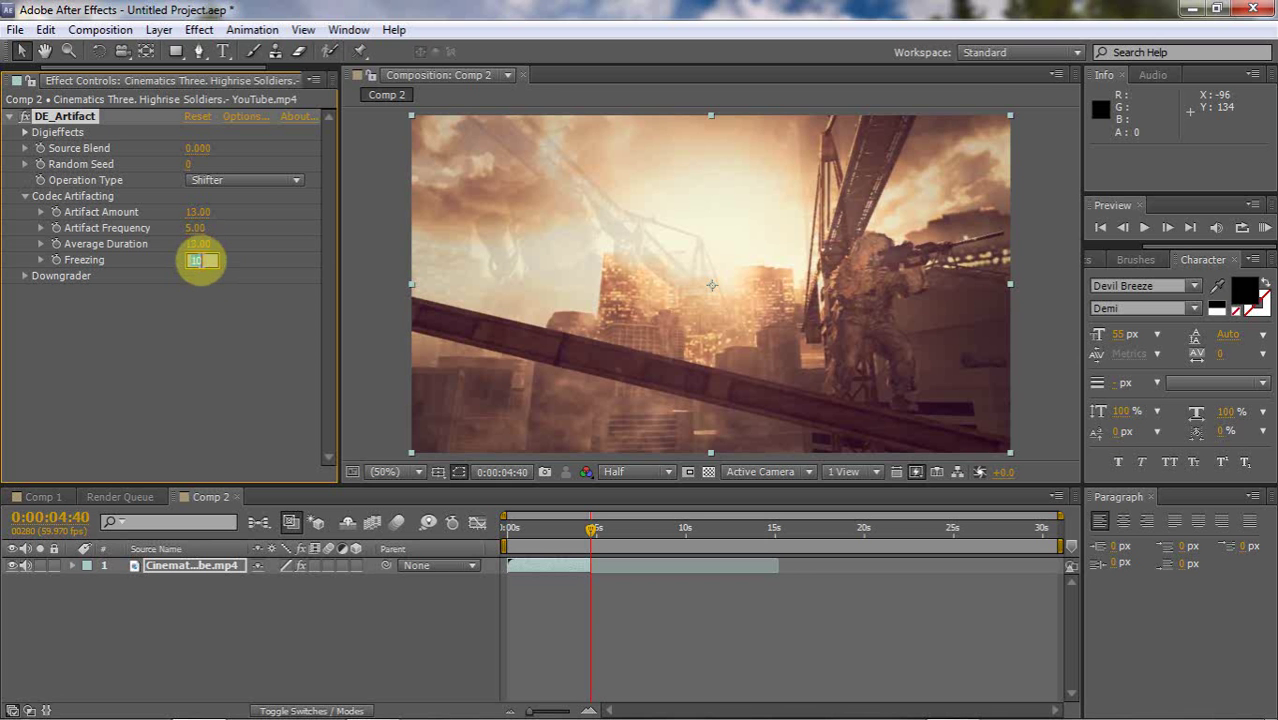
pyautogui.write('8')
pyautogui.press('Return')
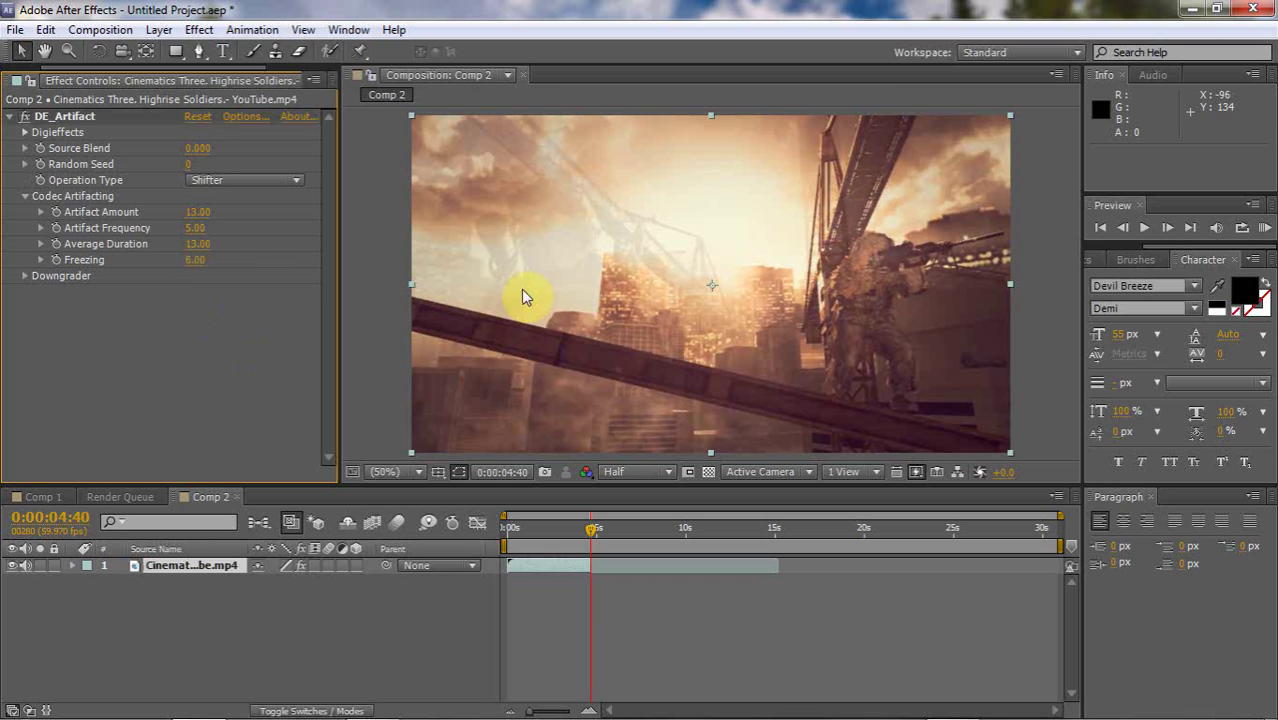
pyautogui.click(1264, 228)
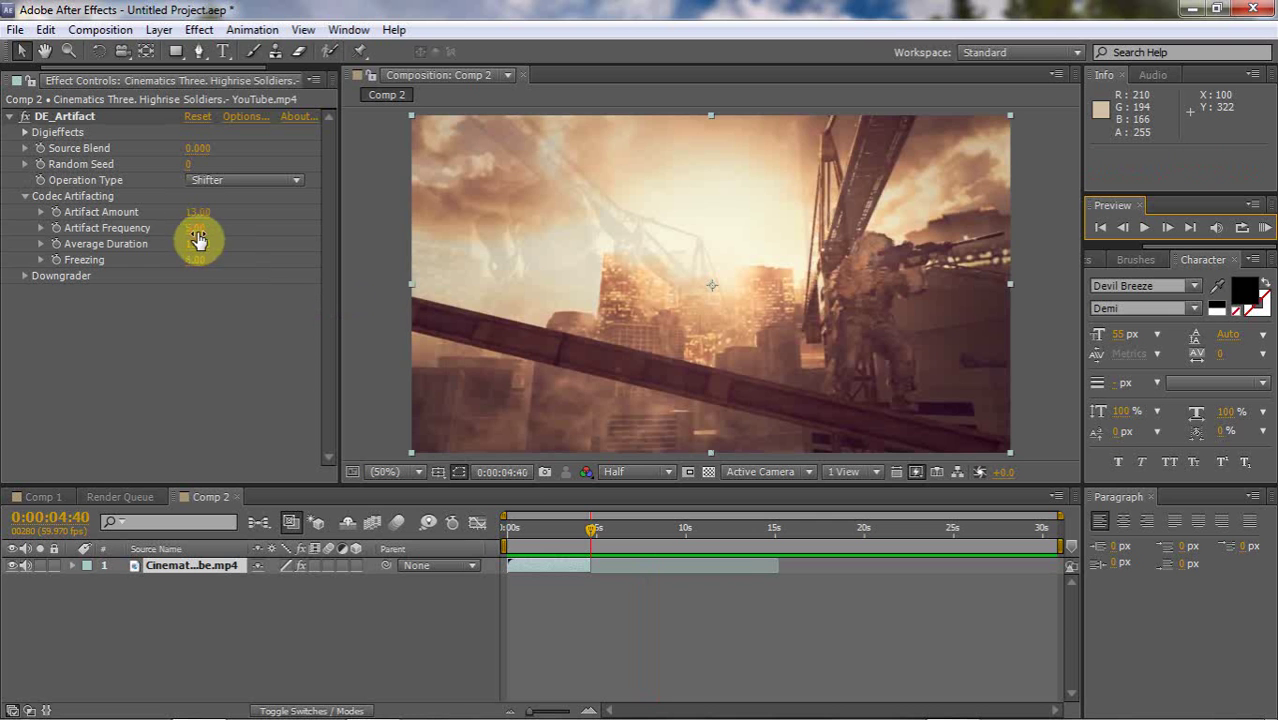
# Step: Stop playback, set Artifact Amount to 15 and Artifact Frequency to 8, and RAM-preview again
pyautogui.click(197, 240)
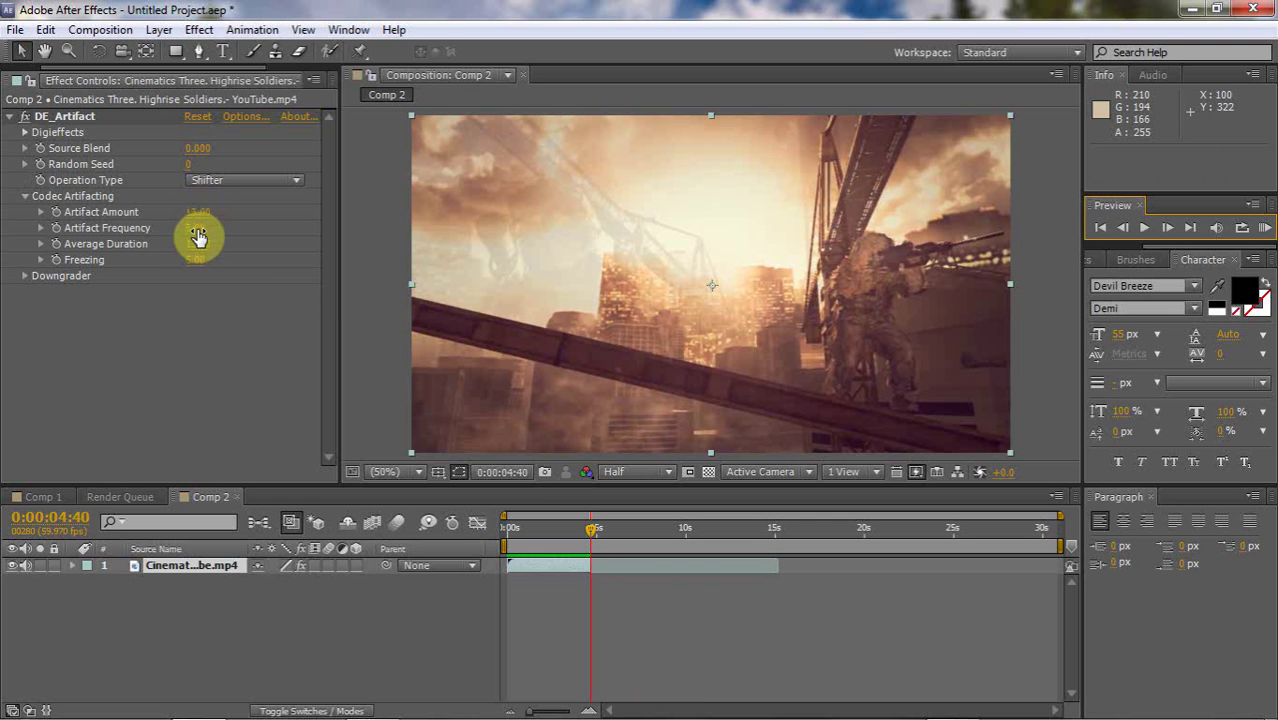
pyautogui.click(199, 212)
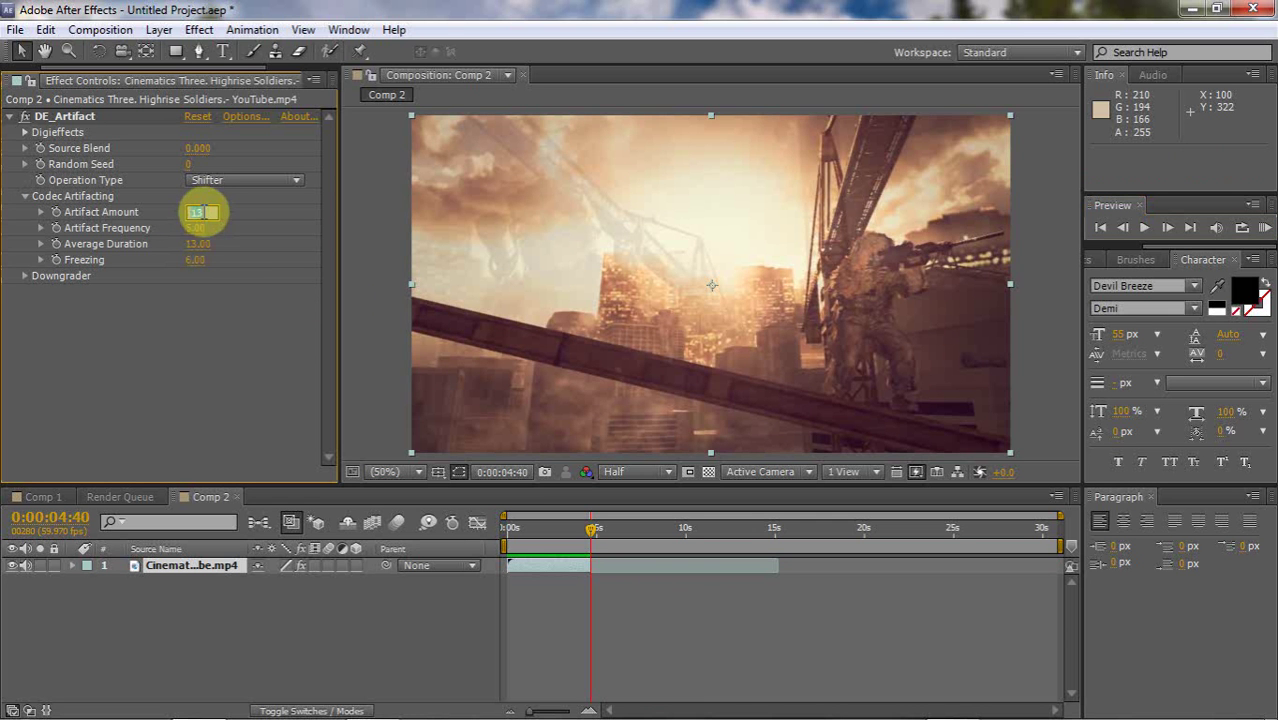
pyautogui.write('15')
pyautogui.click(203, 228)
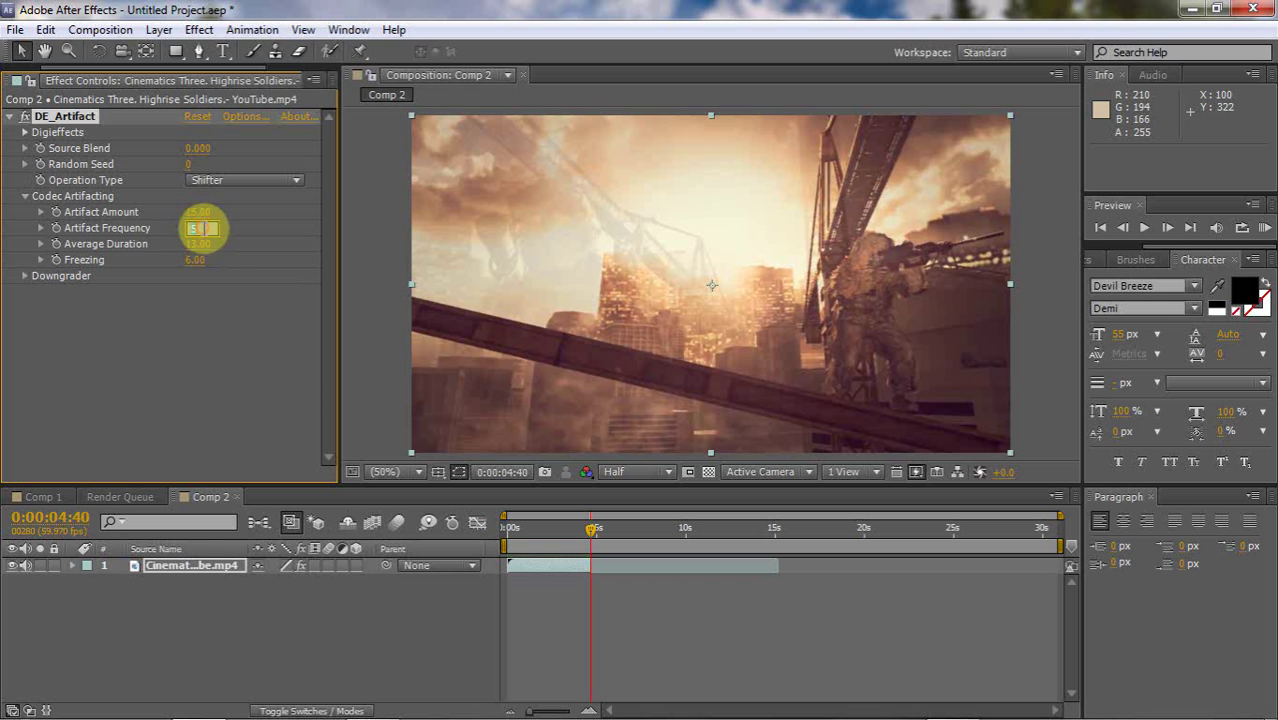
pyautogui.write('8')
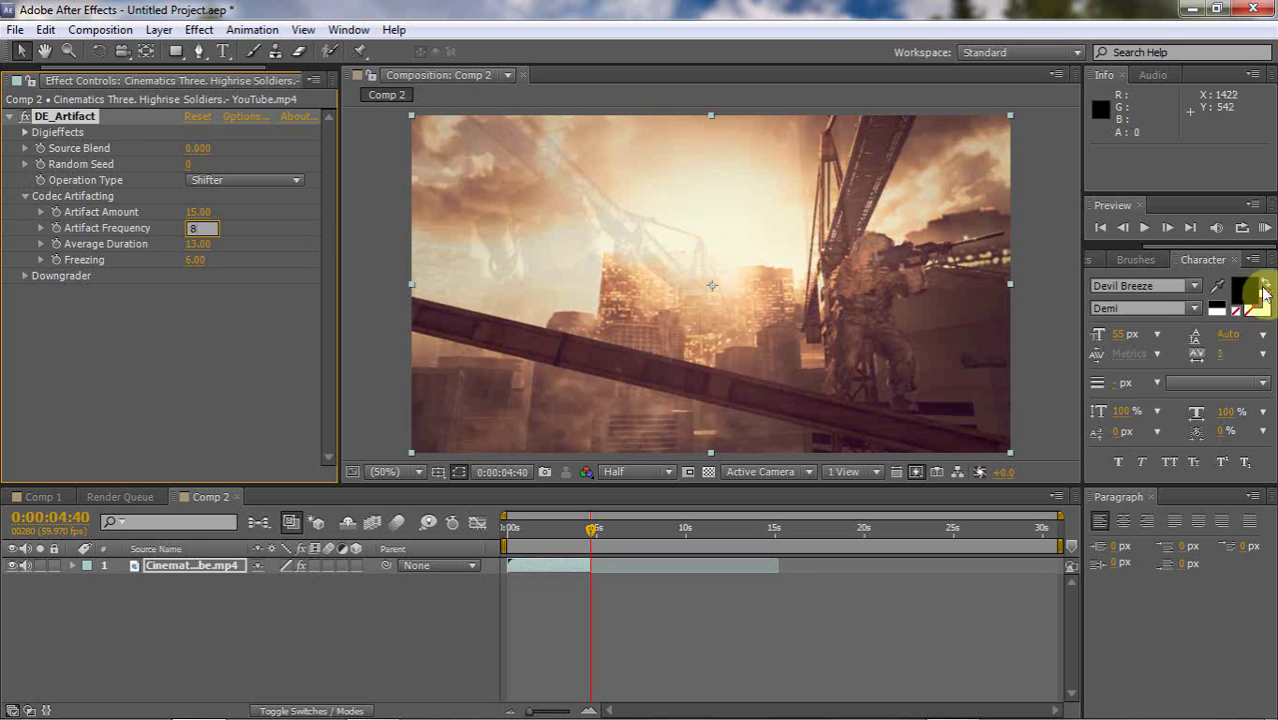
pyautogui.click(1264, 228)
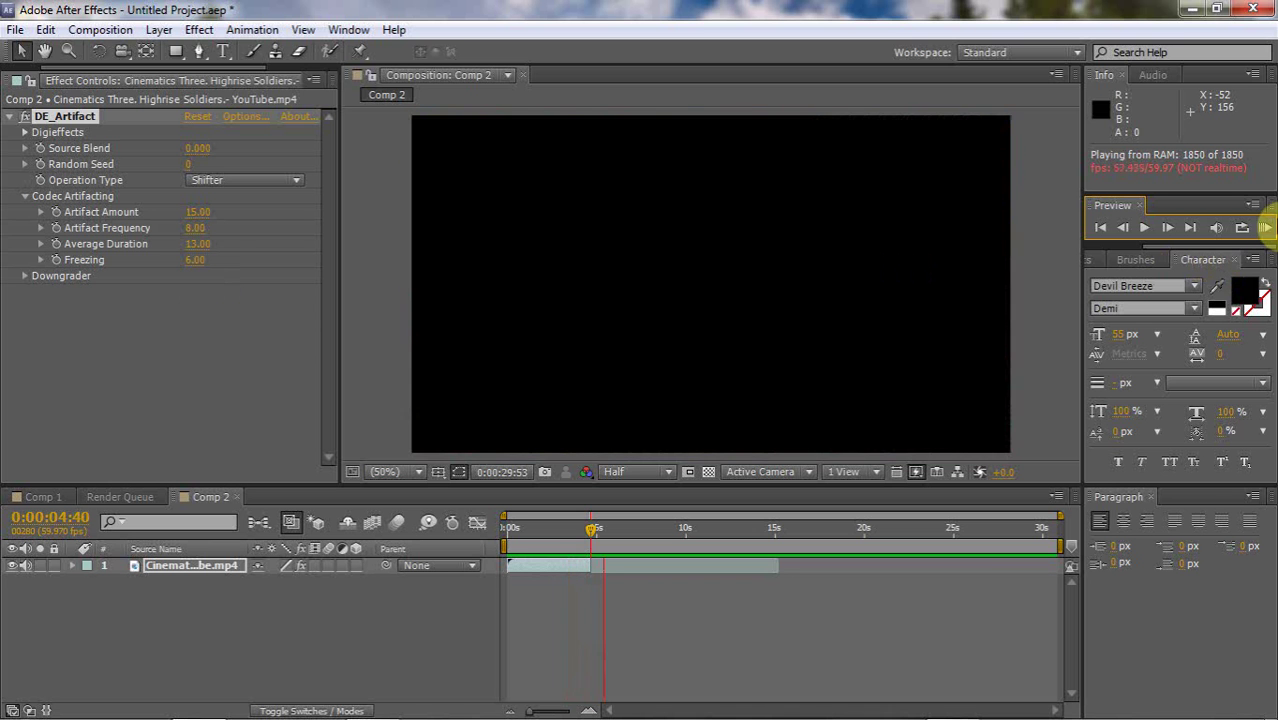
# Step: Stop the RAM Preview so Comp 2 shows the glitched frame at 0:00:04:40
pyautogui.click(1266, 226)
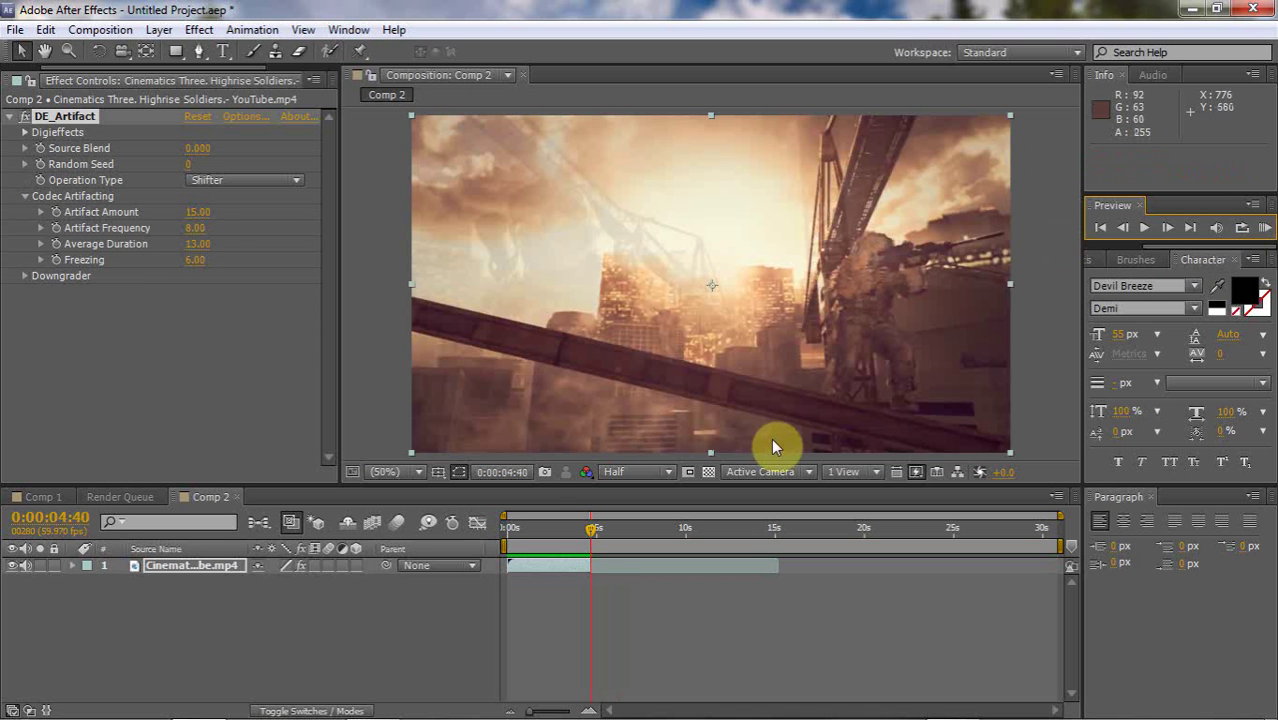